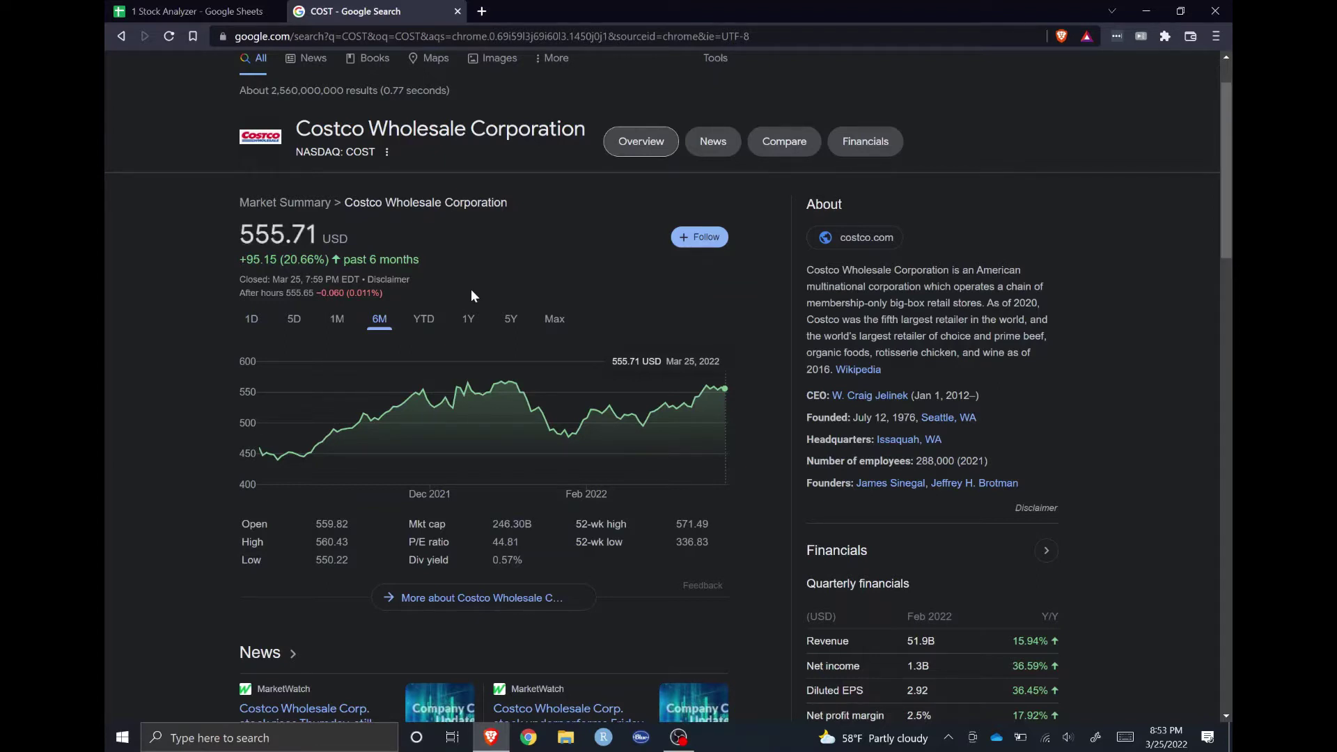
- Display Costco's stock price chart over the past five years
left_click(502, 318)
left_click(507, 319)
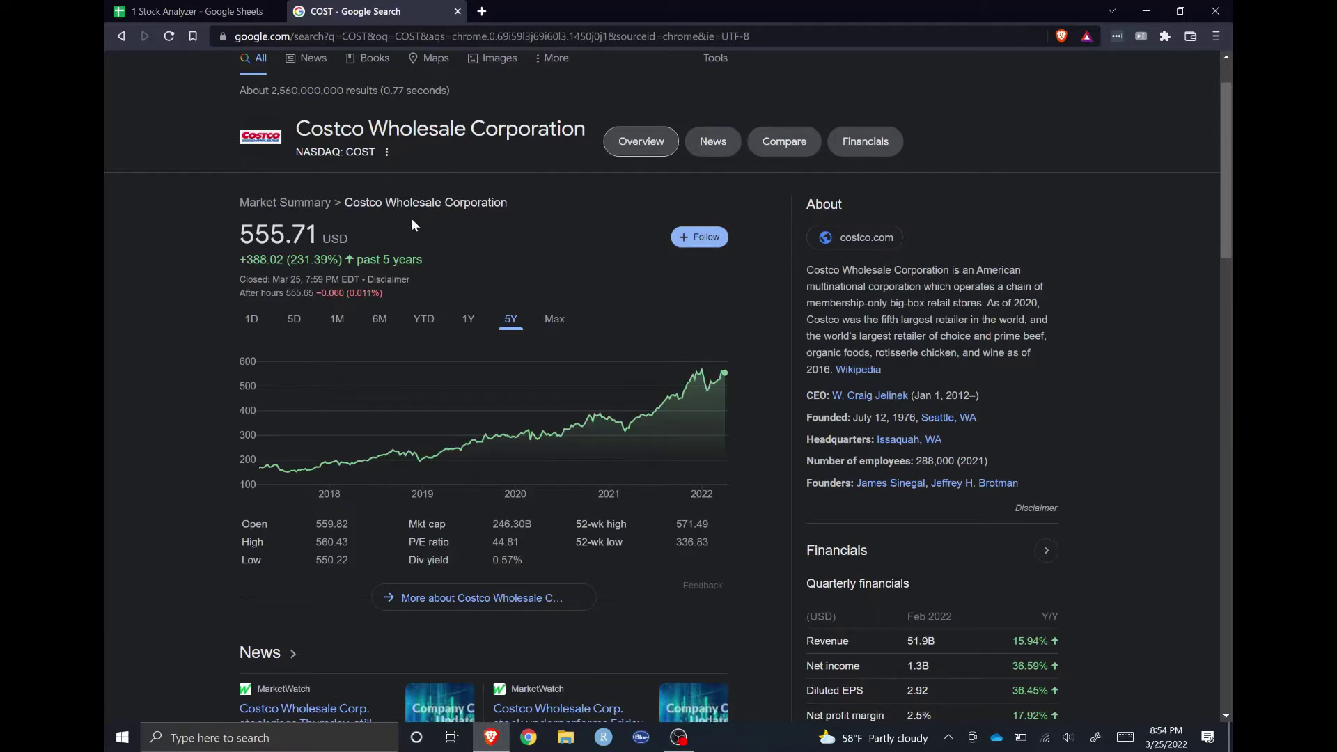
- Switch to the 1 Stock Analyzer spreadsheet and inspect the ticker cell and the price formula
left_click(188, 11)
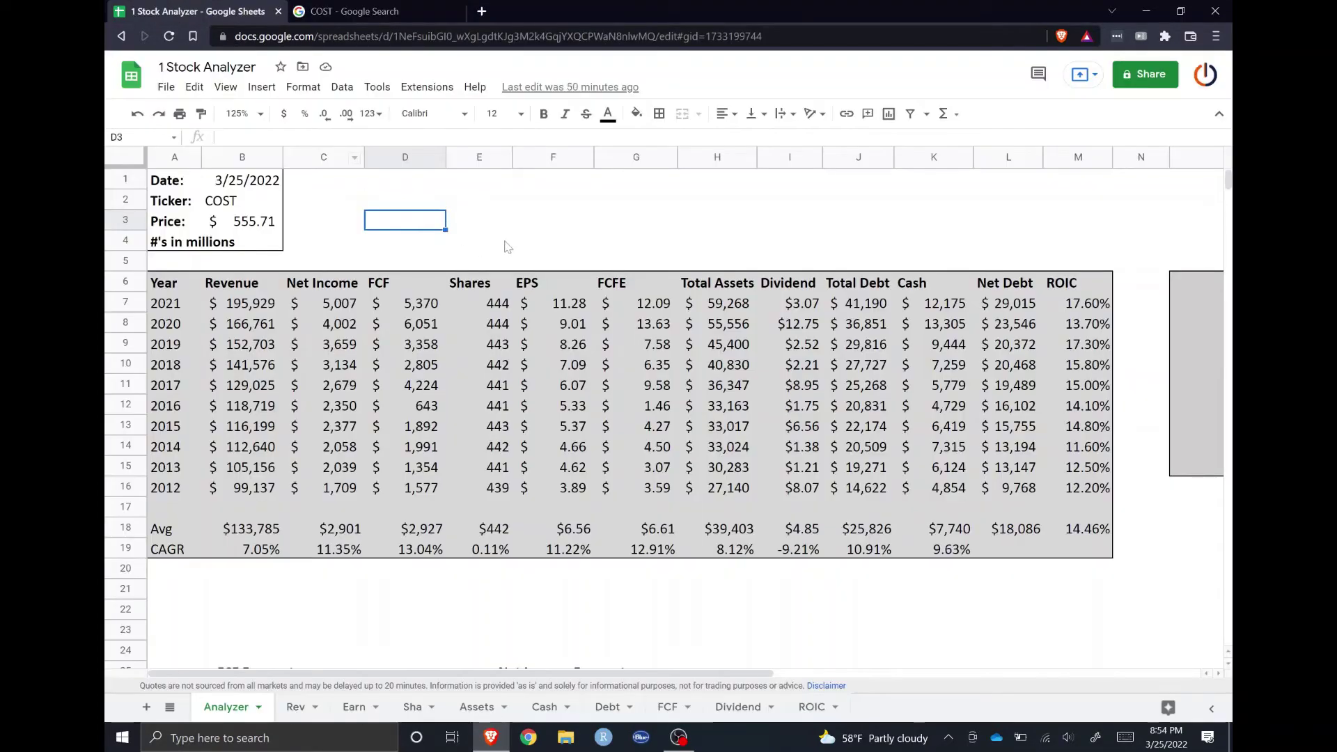
left_click(225, 208)
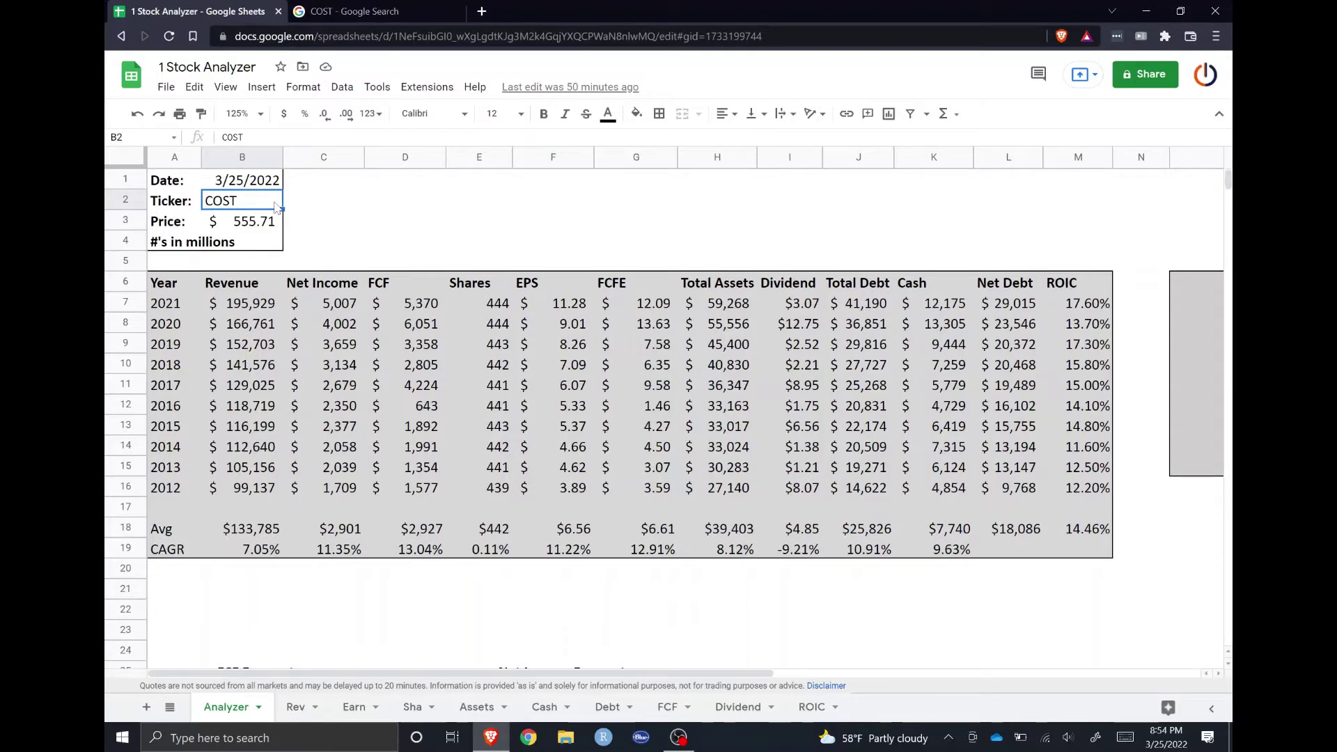
left_click(264, 221)
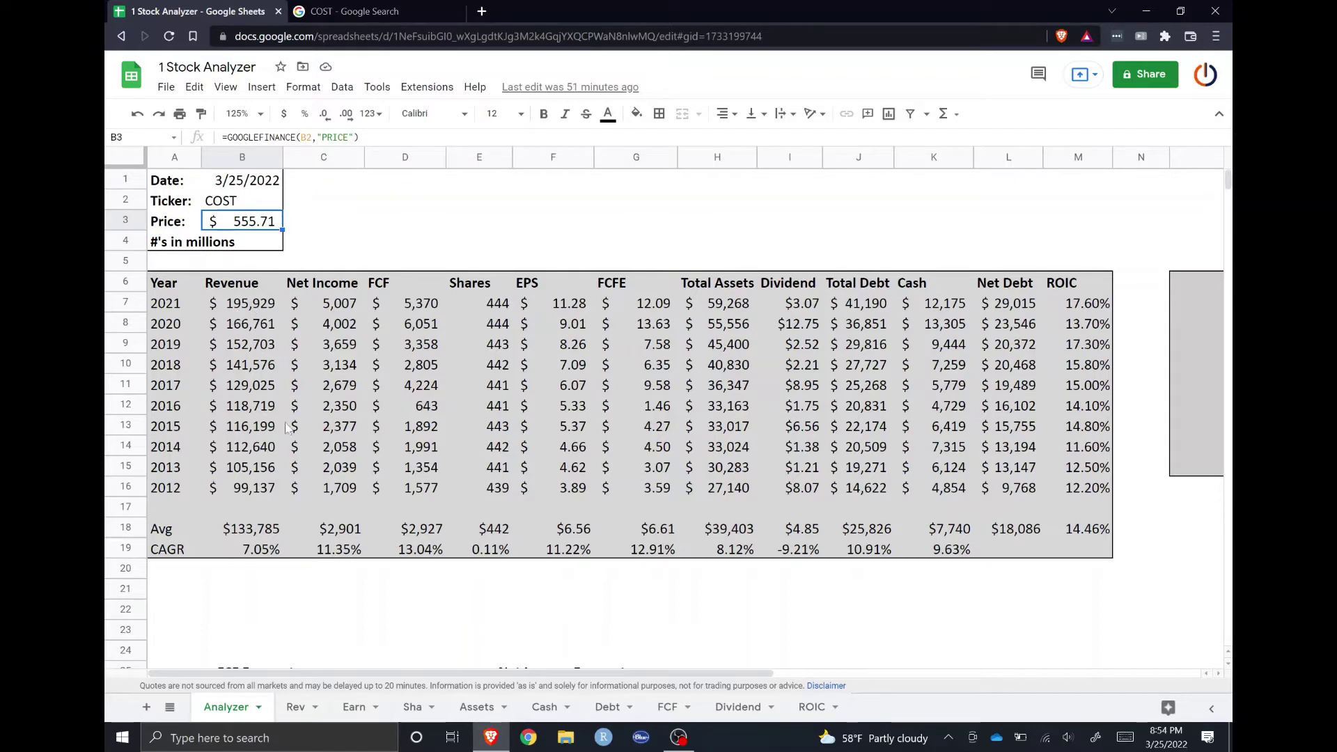
- Examine the 2012 and 2021 revenue with its CAGR formula, and compare the ten-year Net Income and FCF figures
left_click(259, 489)
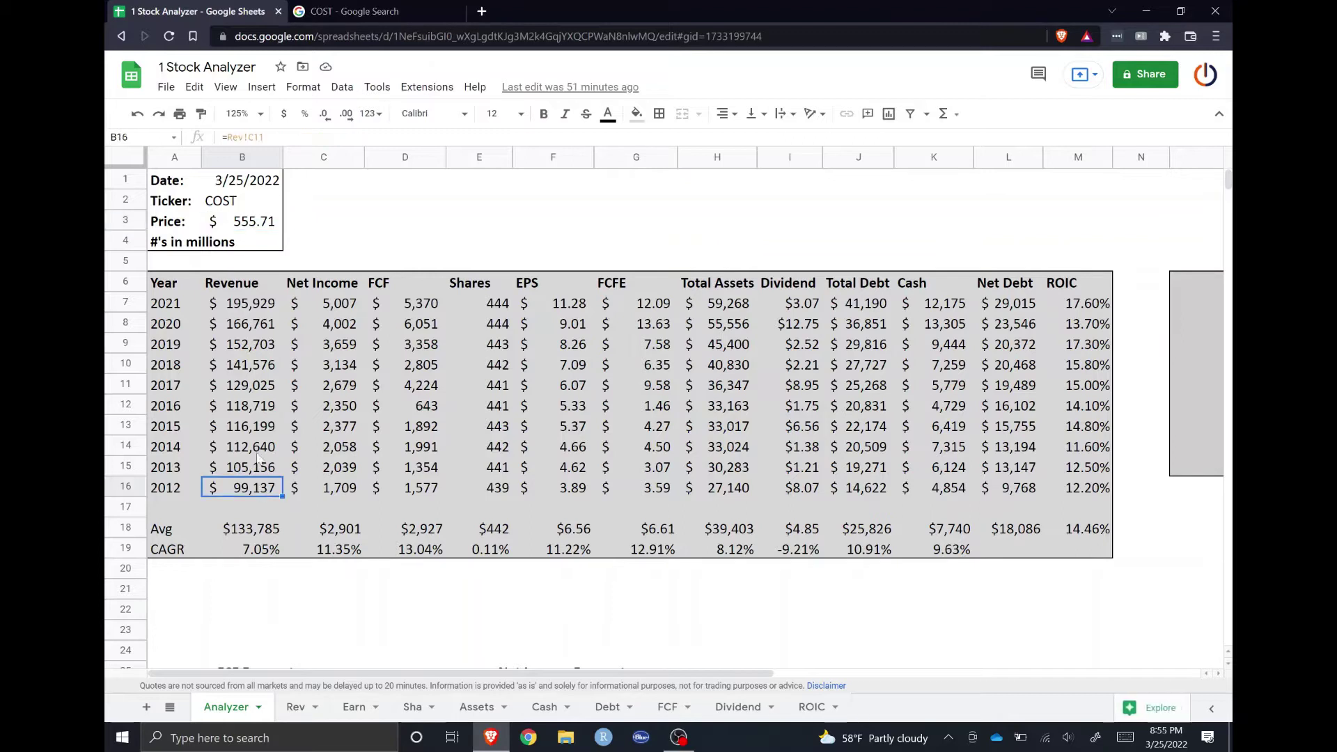
left_click(257, 306)
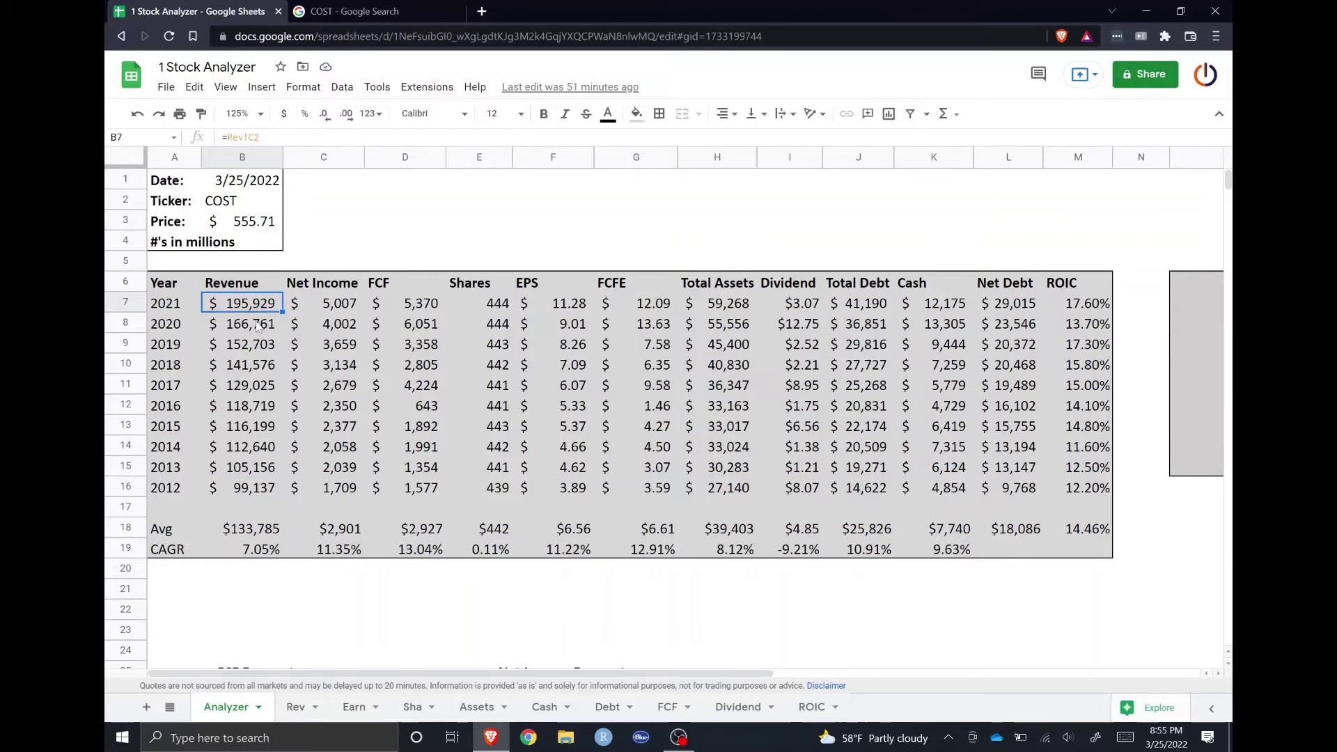
left_click(243, 550)
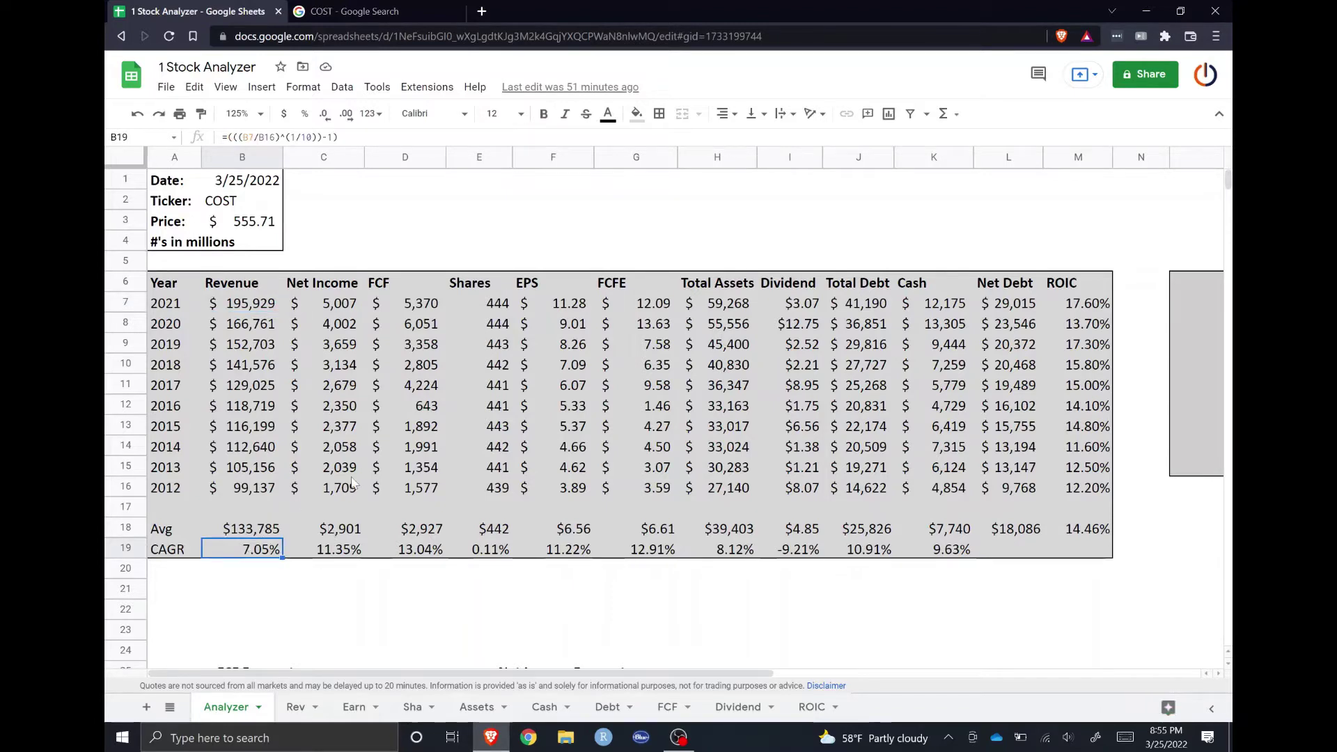
left_click_drag(353, 483, 430, 309)
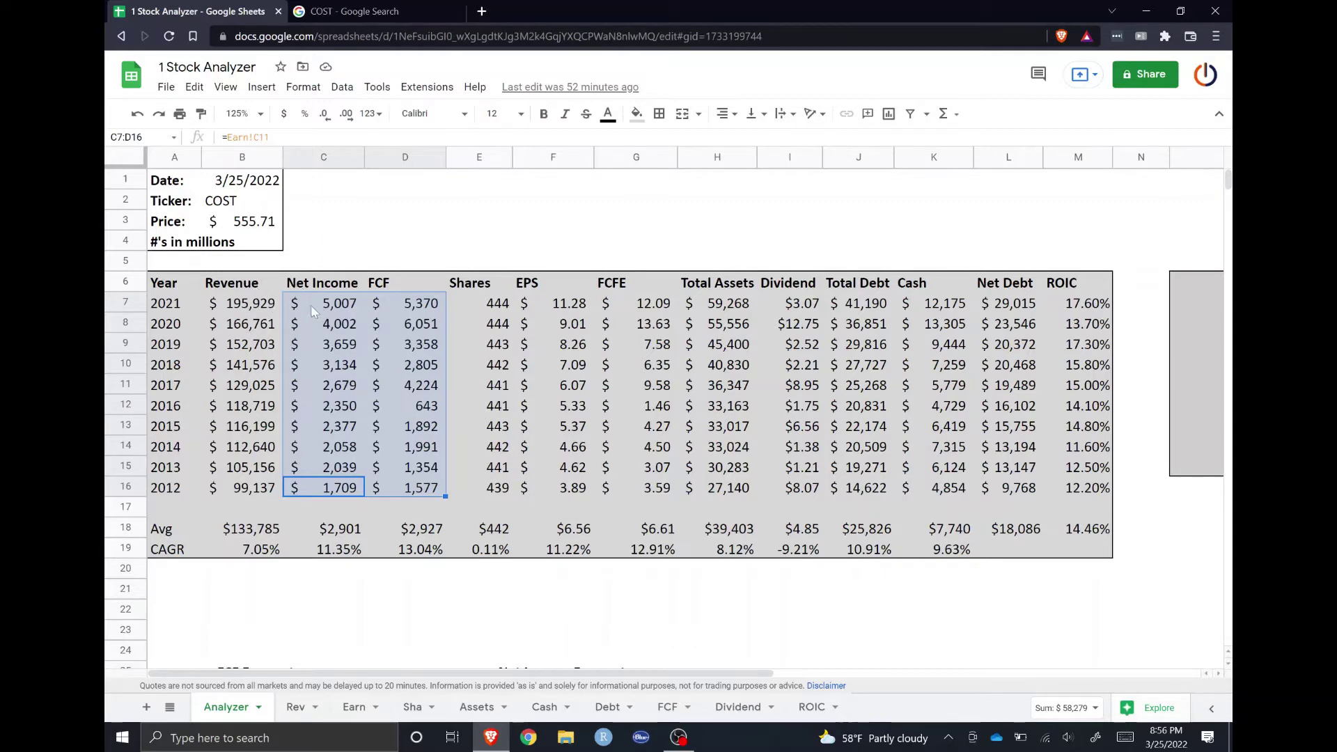
left_click(251, 304)
left_click(319, 305)
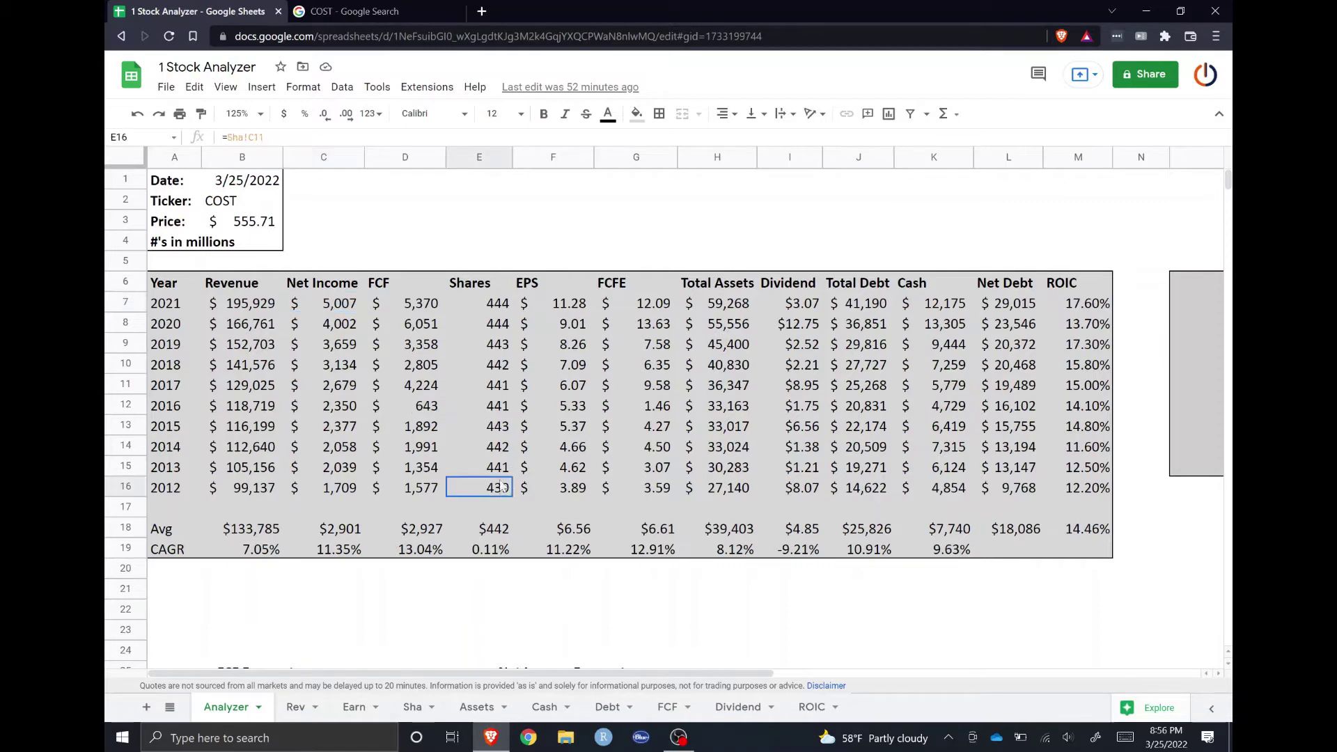
- Review the ten-year Shares, EPS, FCFE and Total Assets columns, including the CAGR formulas for EPS and FCFE
left_click_drag(499, 468, 496, 312)
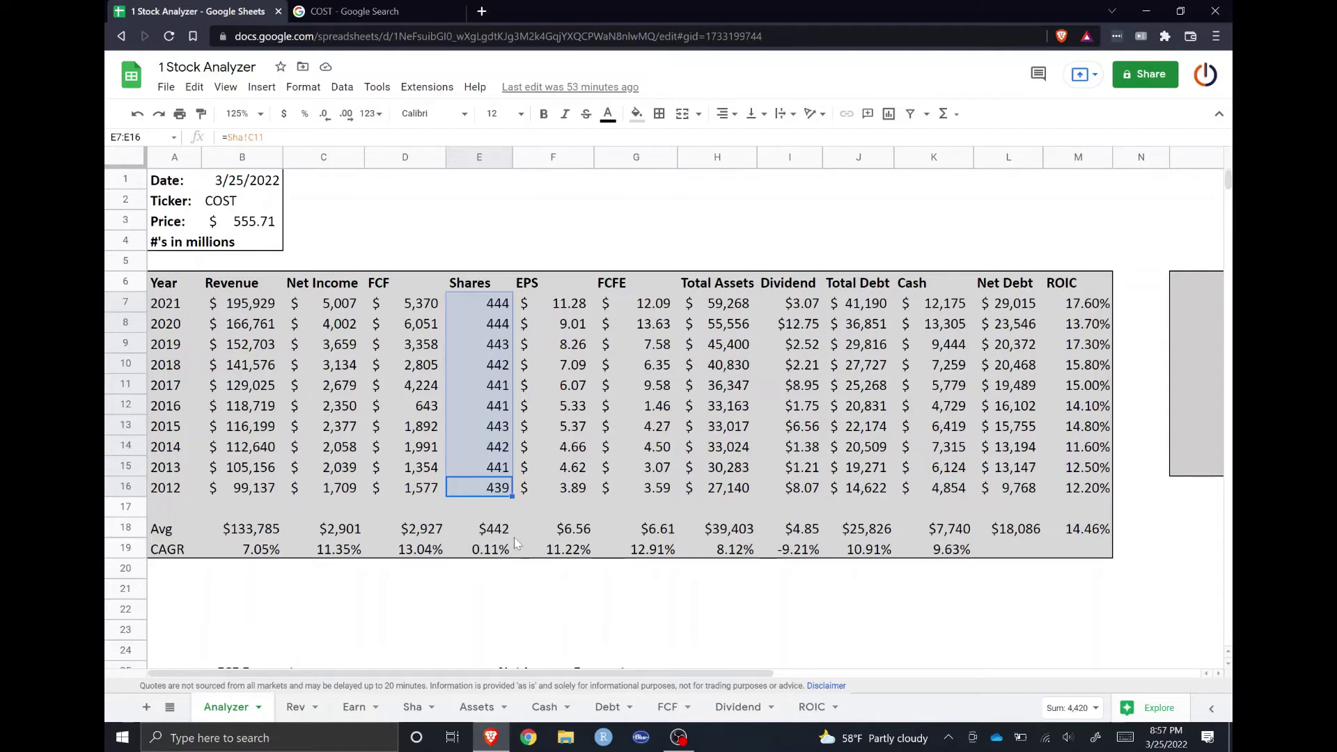
left_click(559, 492)
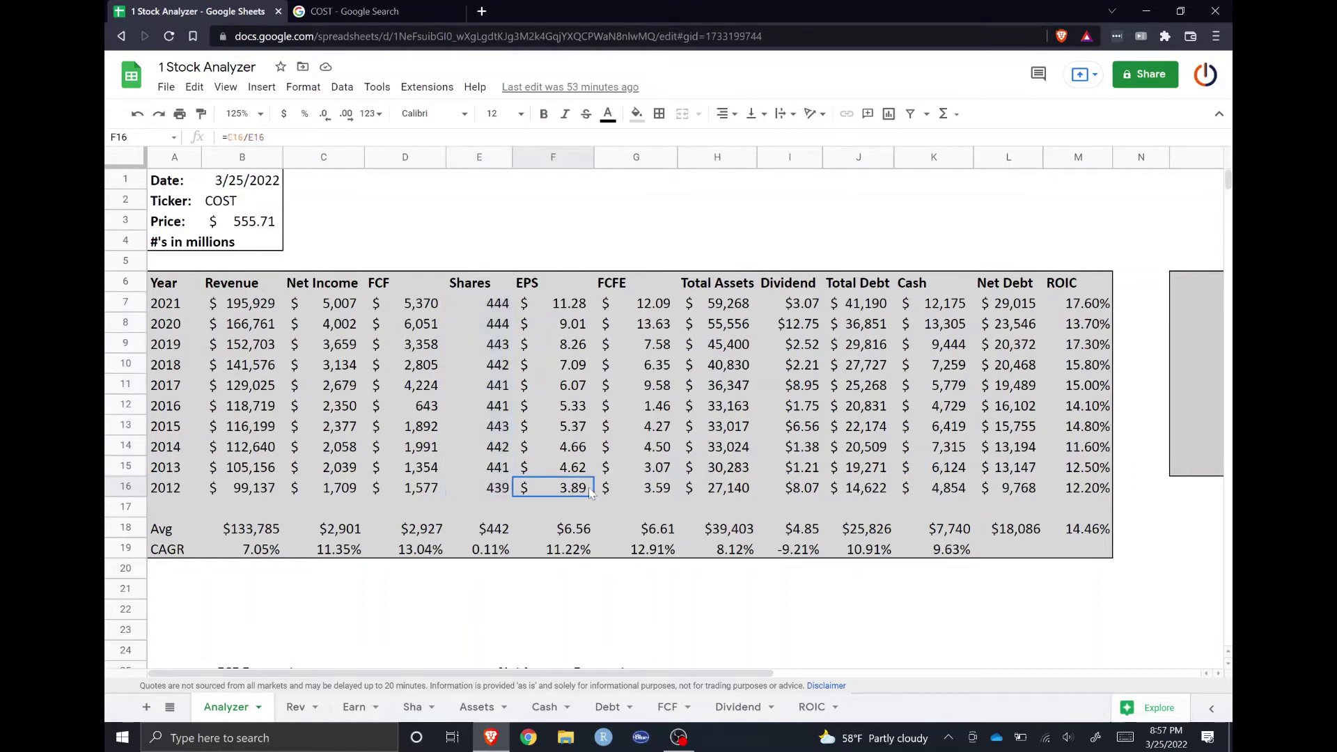
left_click_drag(629, 486, 629, 306)
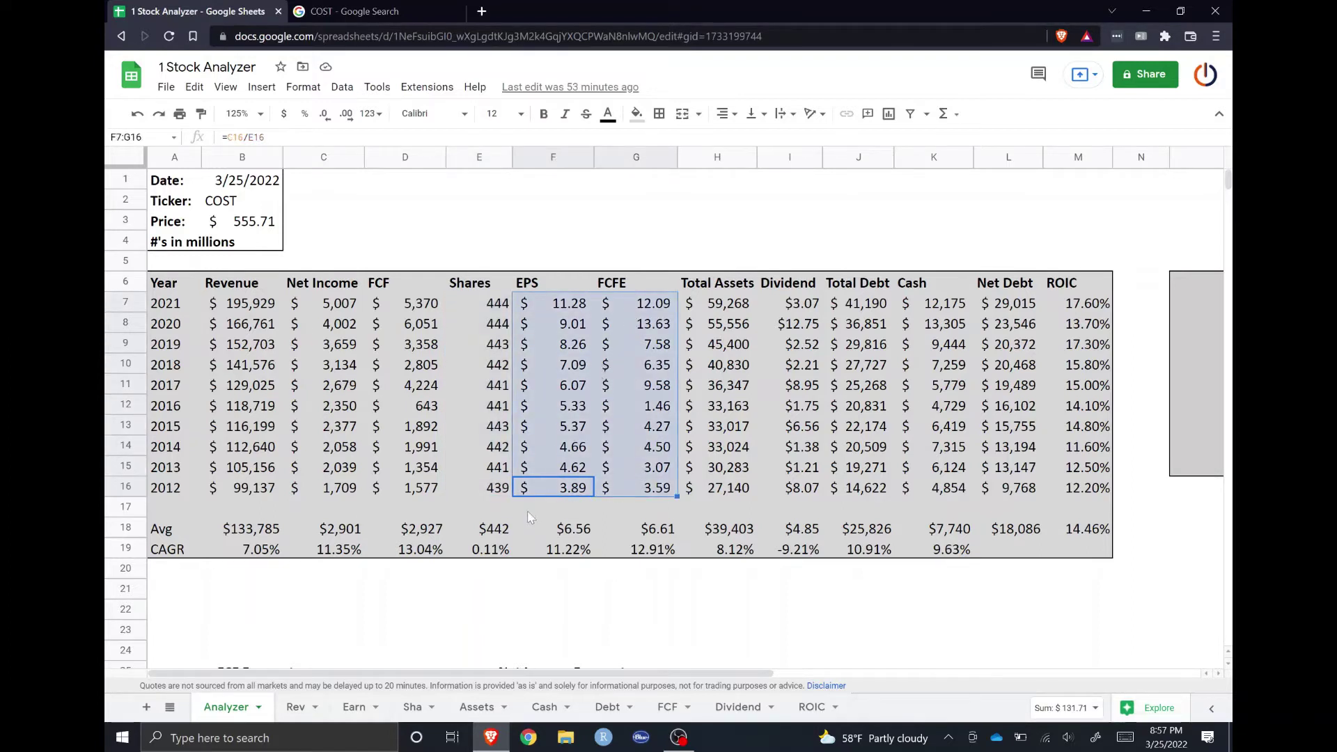
left_click(568, 554)
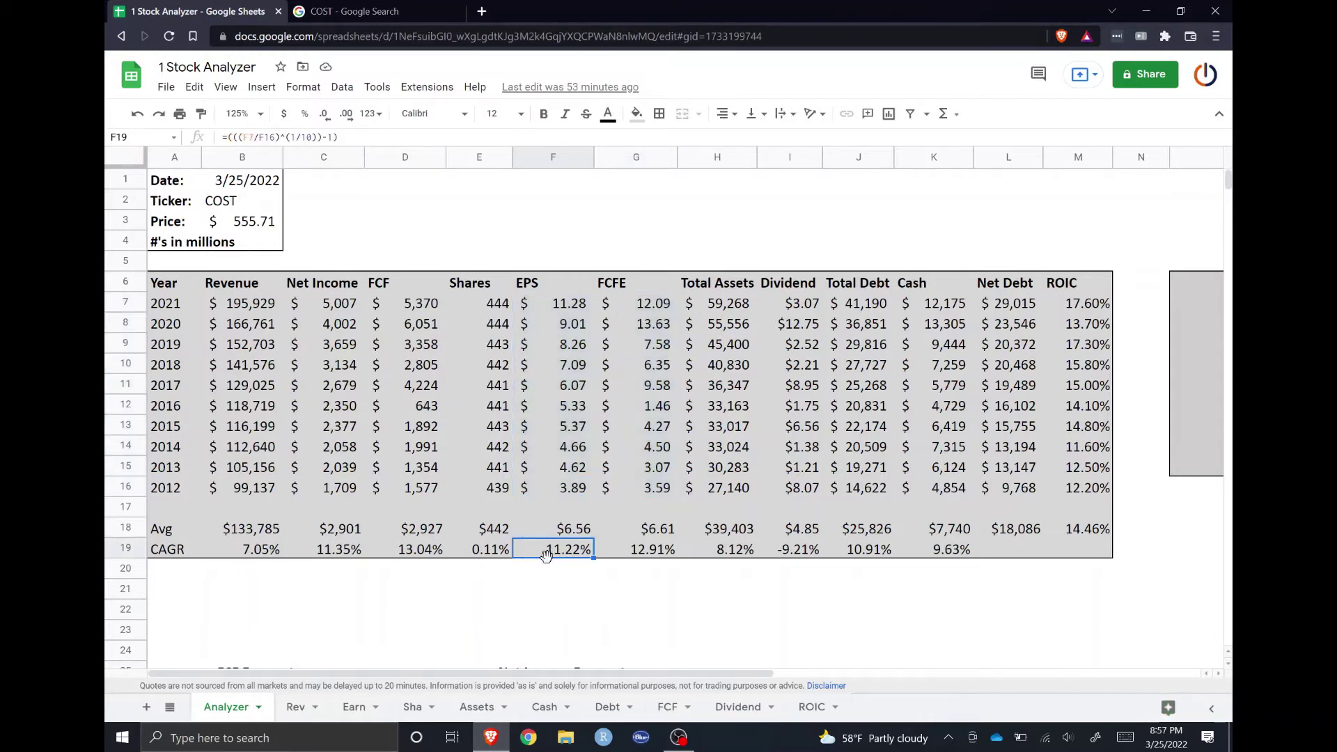
left_click(628, 553)
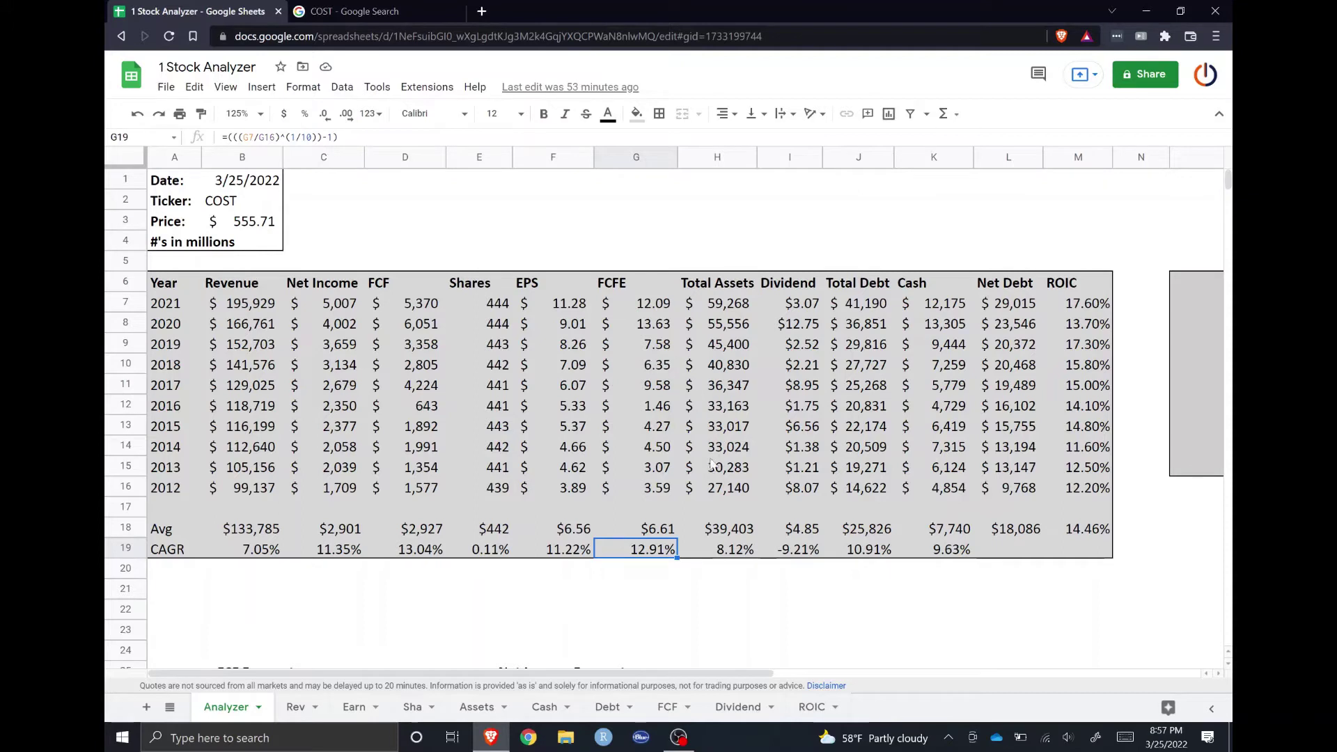
left_click_drag(747, 490, 754, 304)
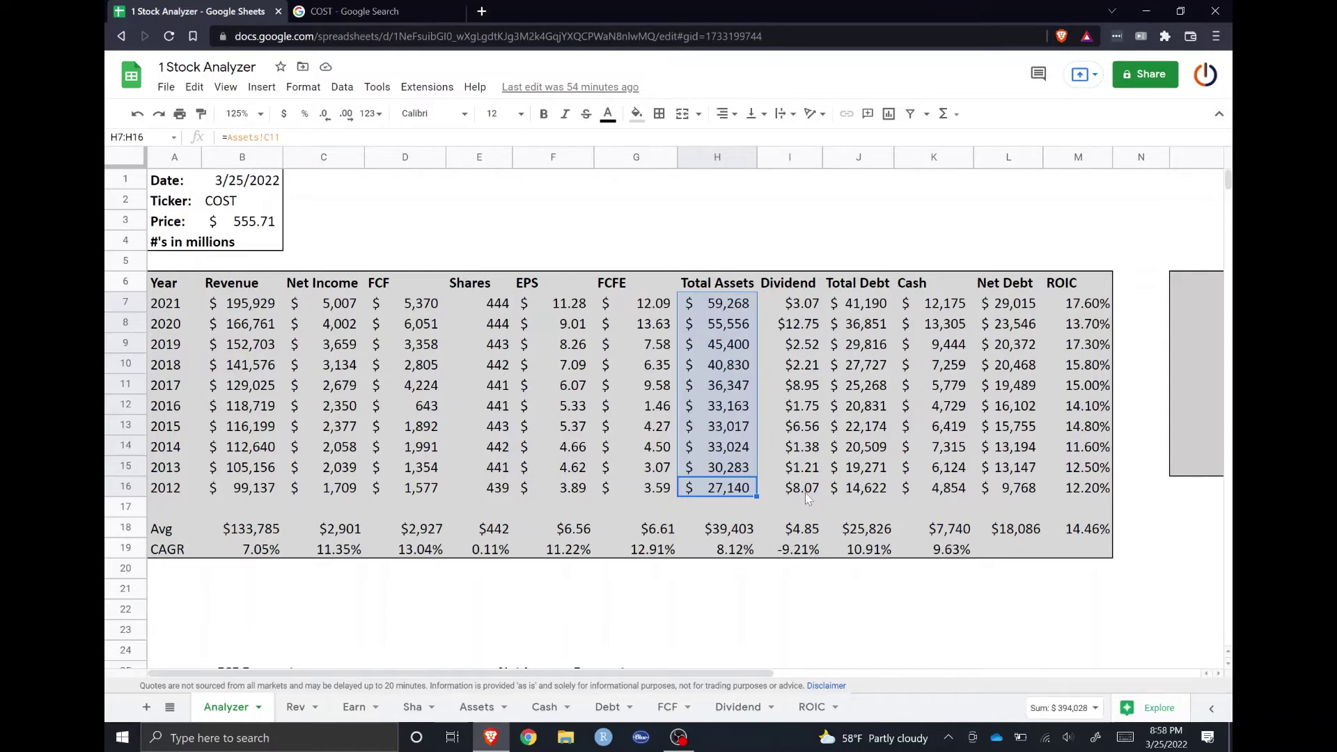
- Check the 2021 dividend formula against its quarterly payments on the Dividend sheet and return to the Analyzer sheet
left_click(809, 307)
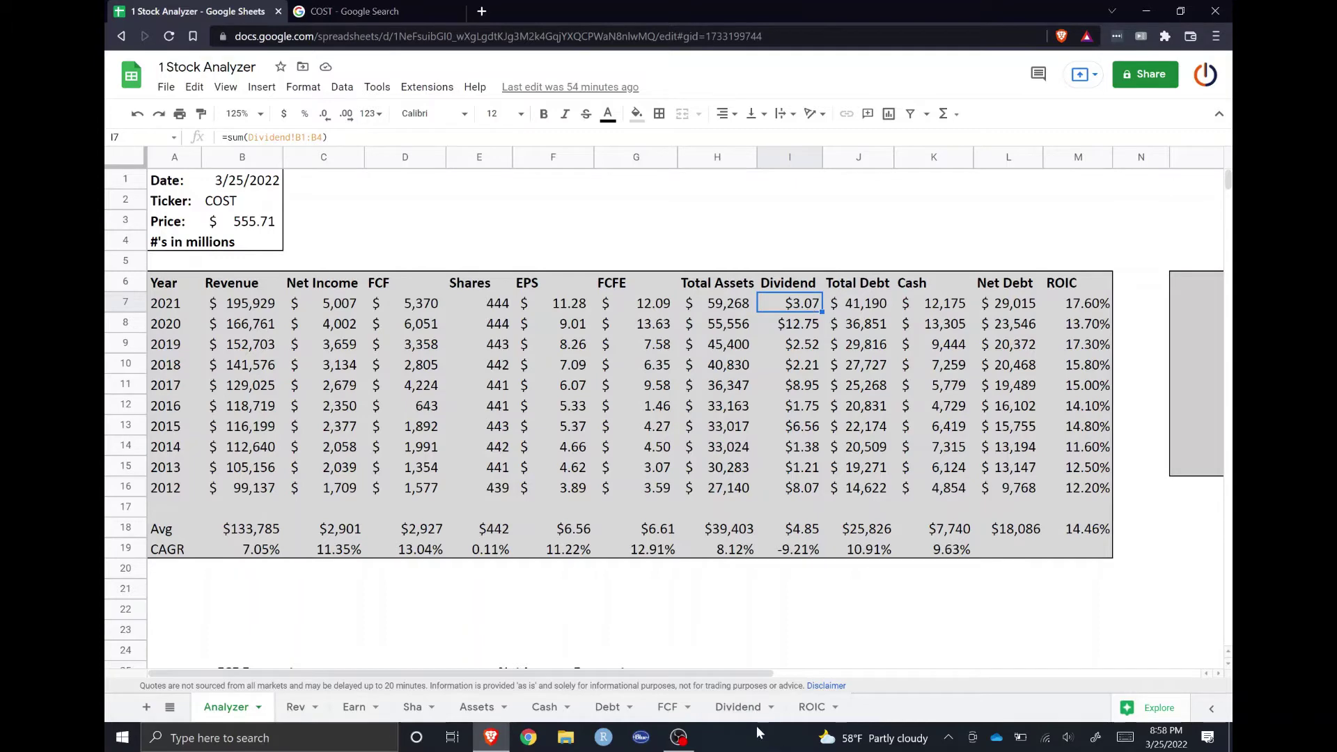
left_click(743, 705)
scroll(311, 237, "up", 5)
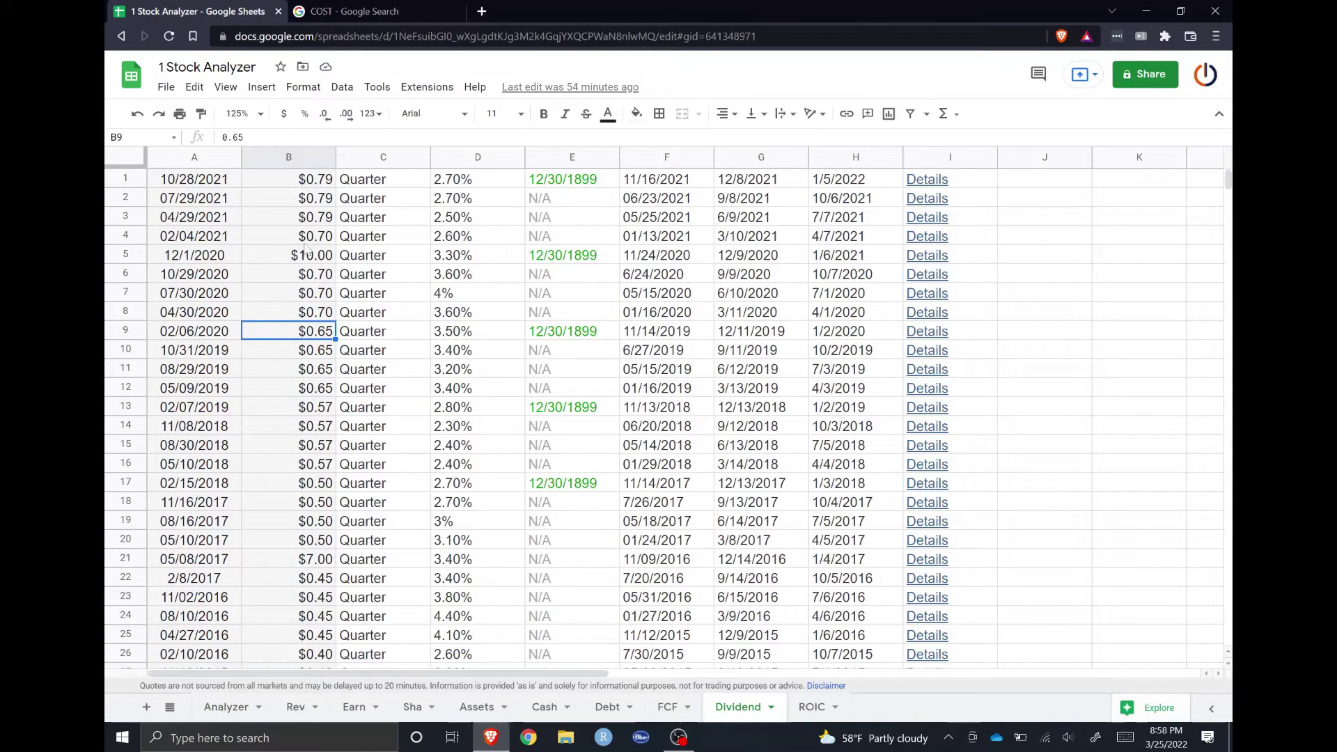
left_click(312, 235)
left_click(312, 181)
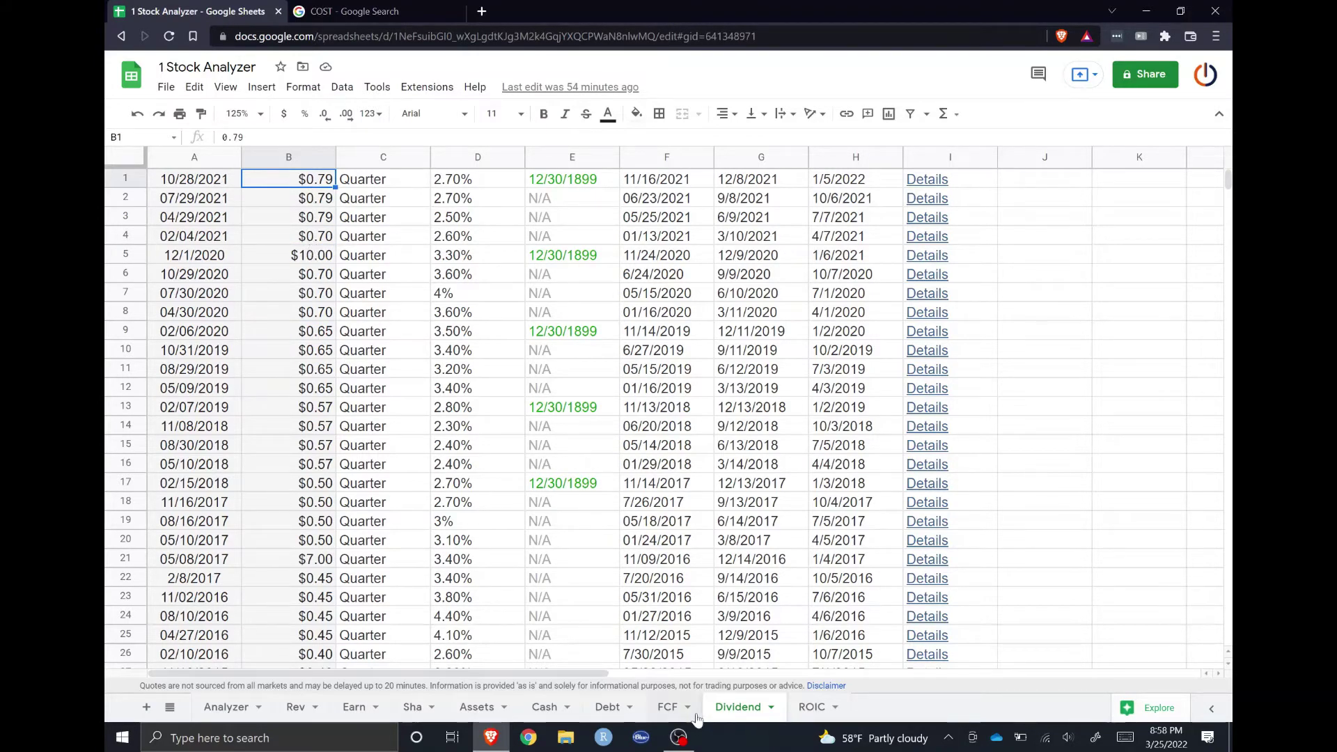
left_click(247, 711)
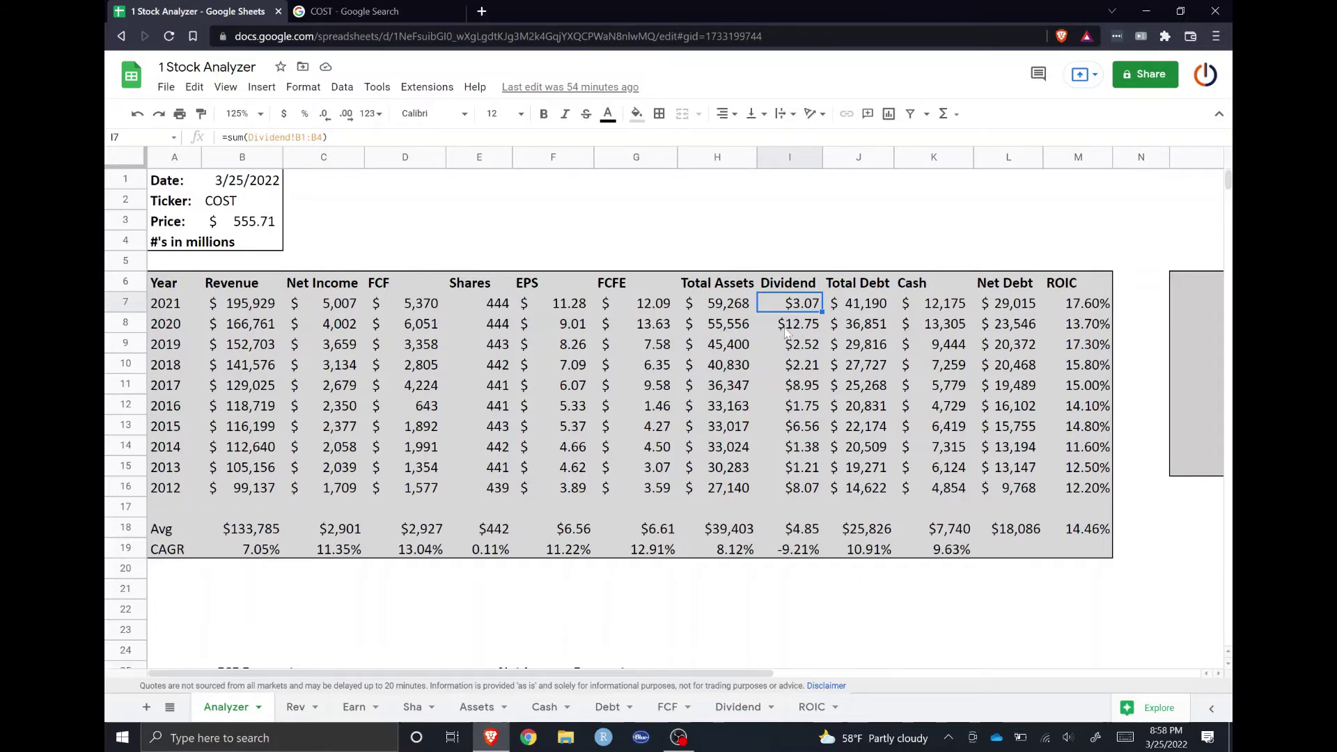
- Inspect the yearly dividend totals for the special-dividend years 2020, 2017, 2015 and 2012
left_click(794, 325)
left_click(791, 390)
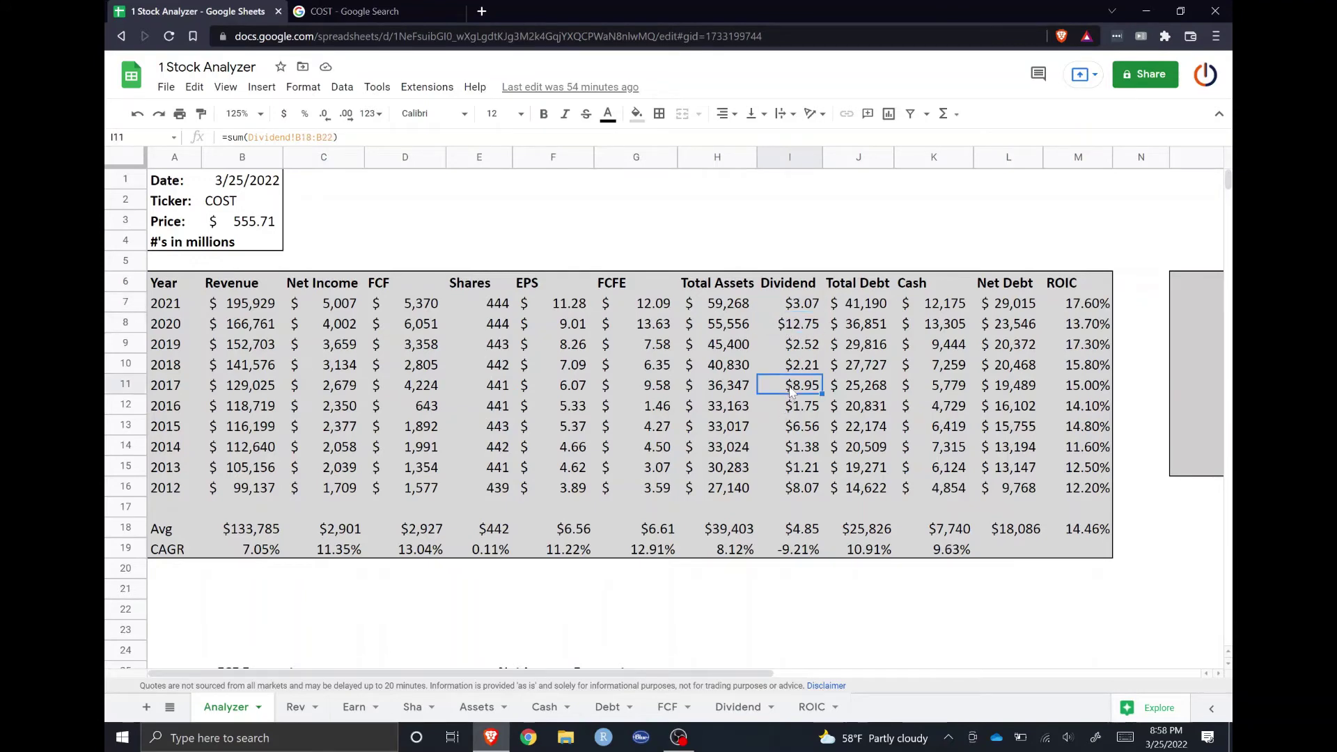
left_click(801, 427)
left_click(800, 491)
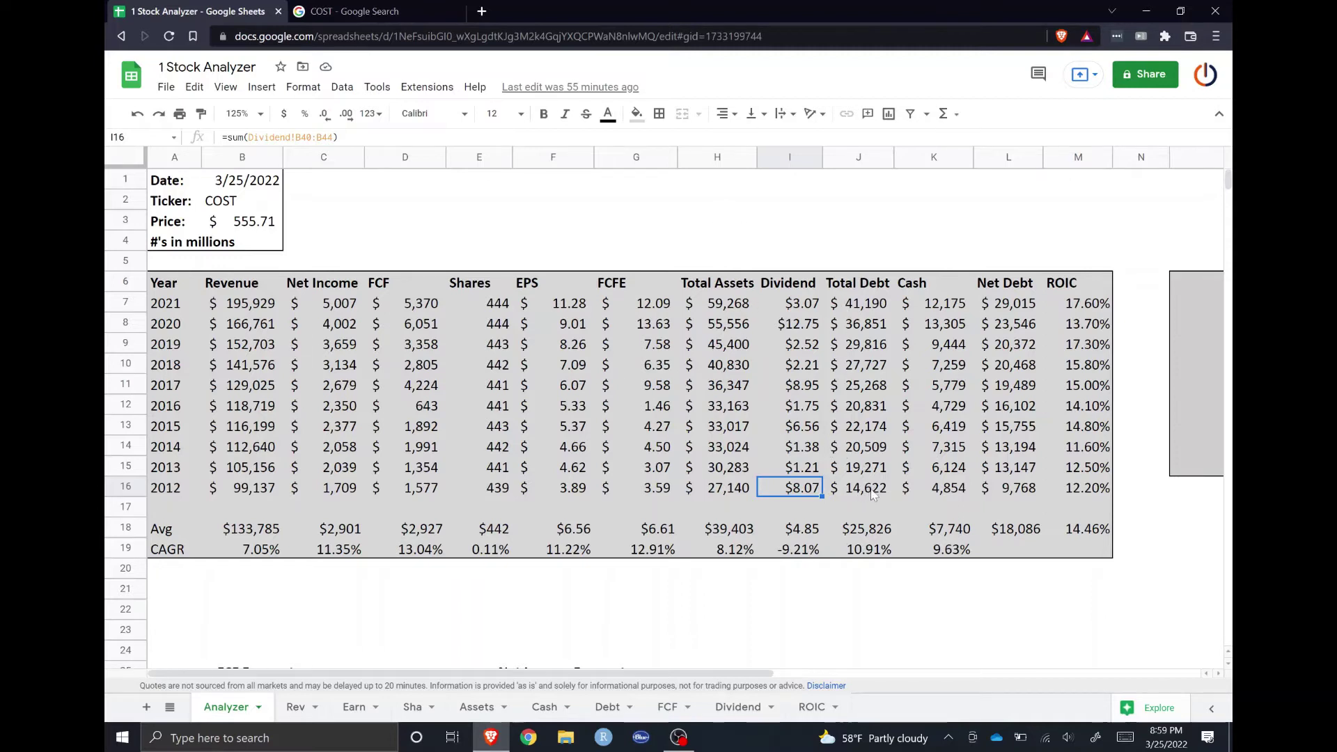
- Examine the growth of total debt and cash, and compare net debt with the 2021 free cash flow
left_click(877, 550)
left_click_drag(876, 490, 871, 468)
left_click_drag(868, 376, 870, 306)
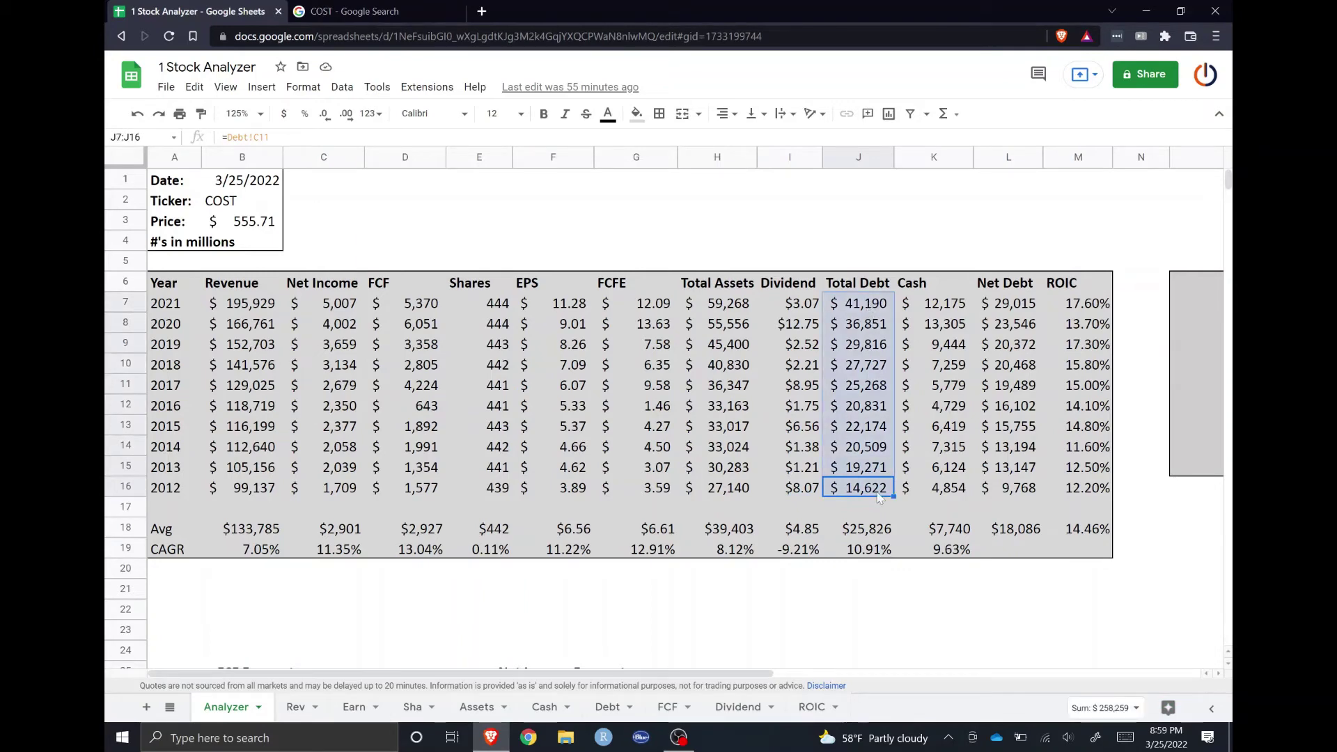
left_click(958, 555)
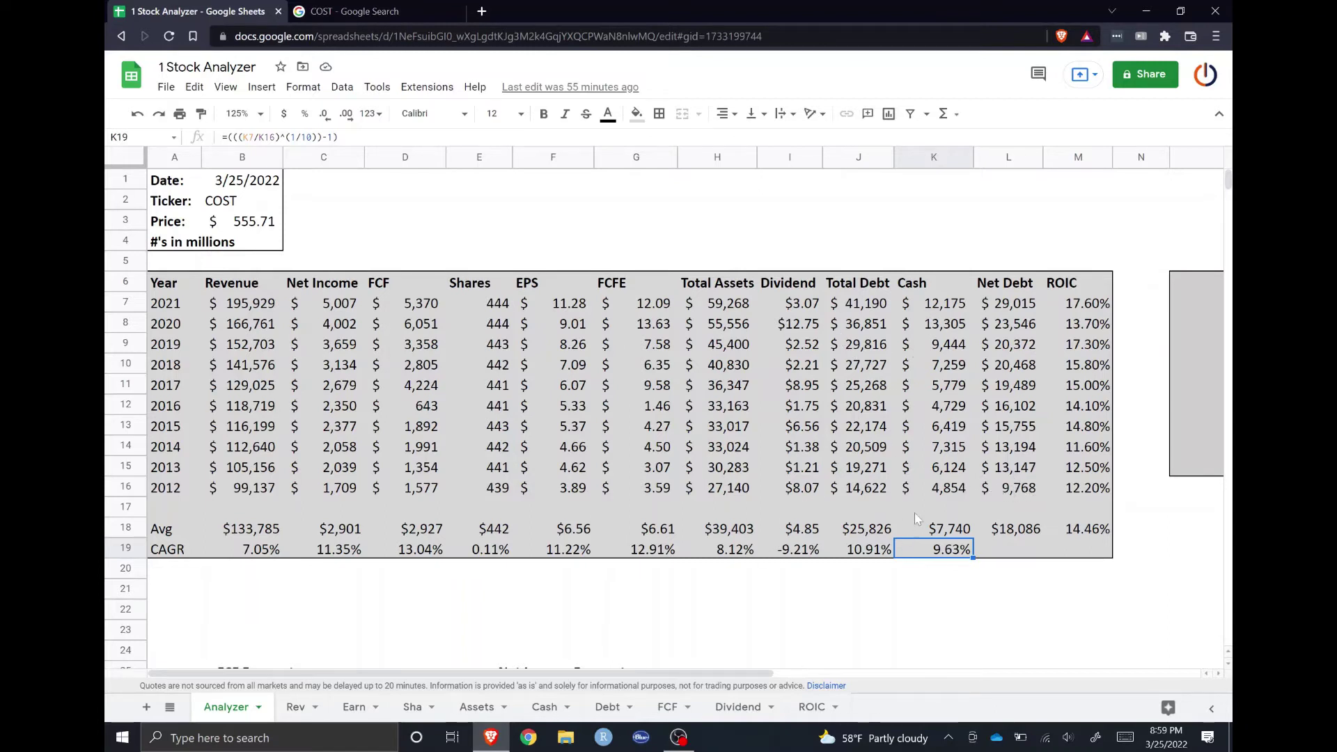
left_click_drag(1017, 494, 1017, 317)
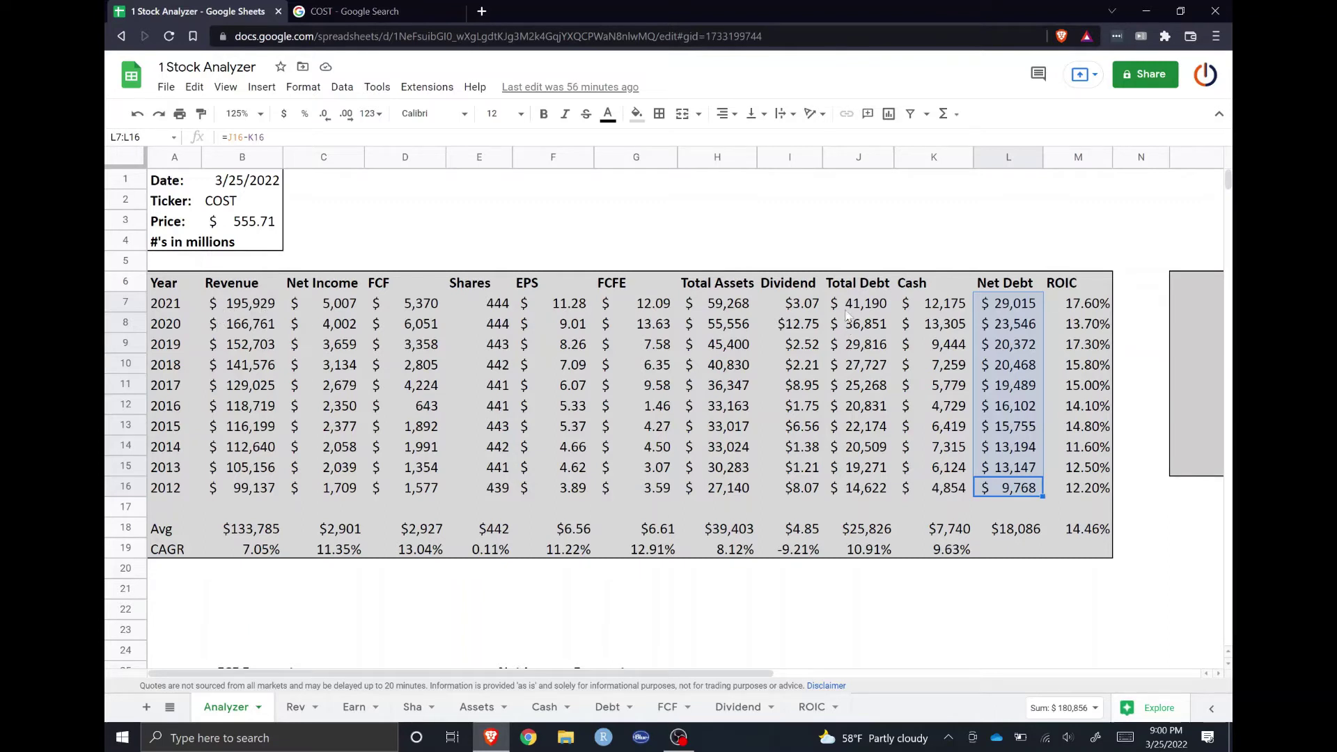
left_click(417, 307)
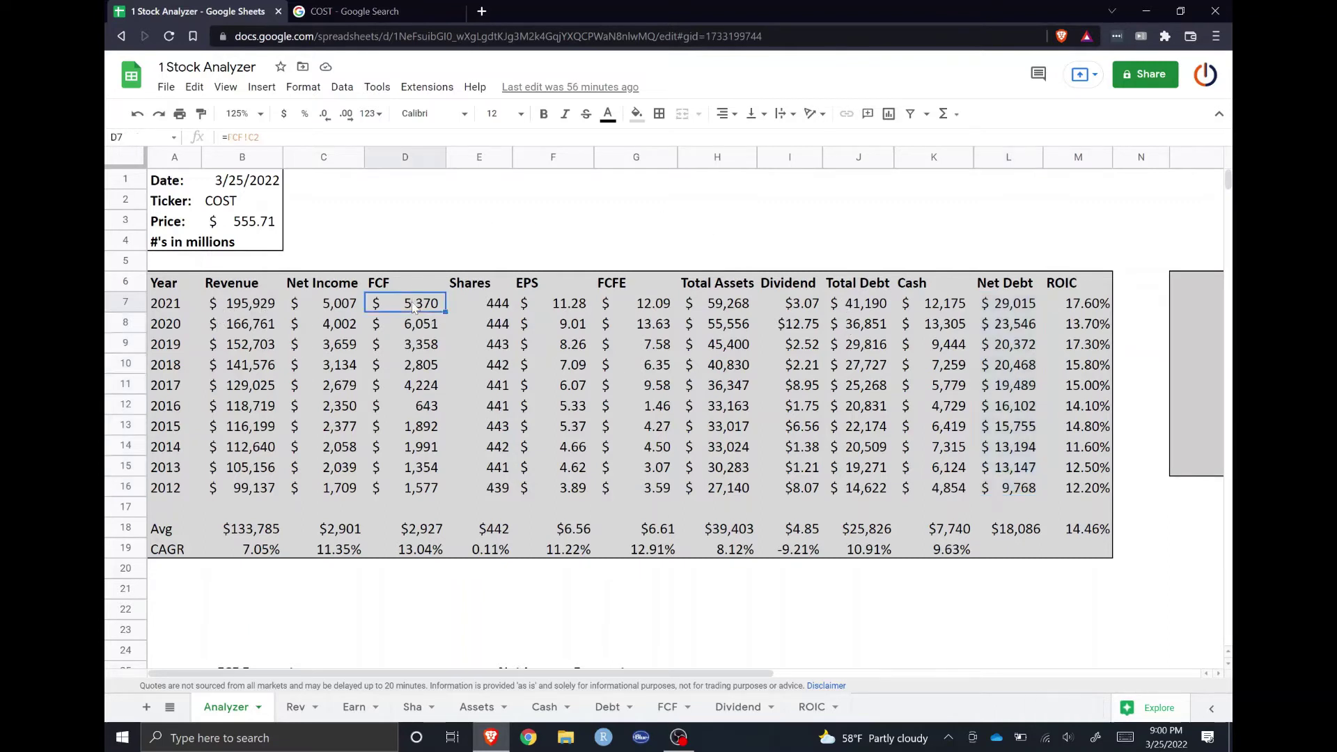
left_click(1034, 311)
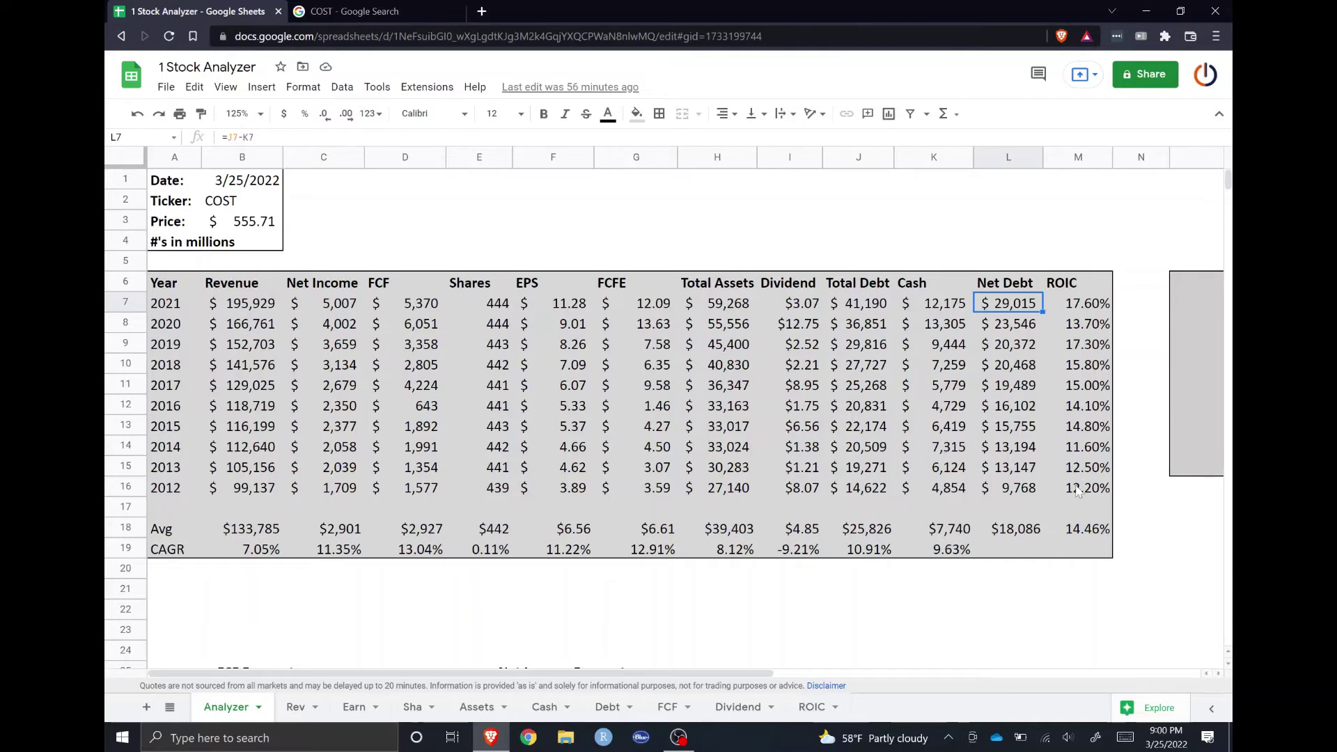
- Review the ten-year ROIC column and the PE and P/FCF valuation criteria in the scorecard table
left_click_drag(1079, 493, 1089, 310)
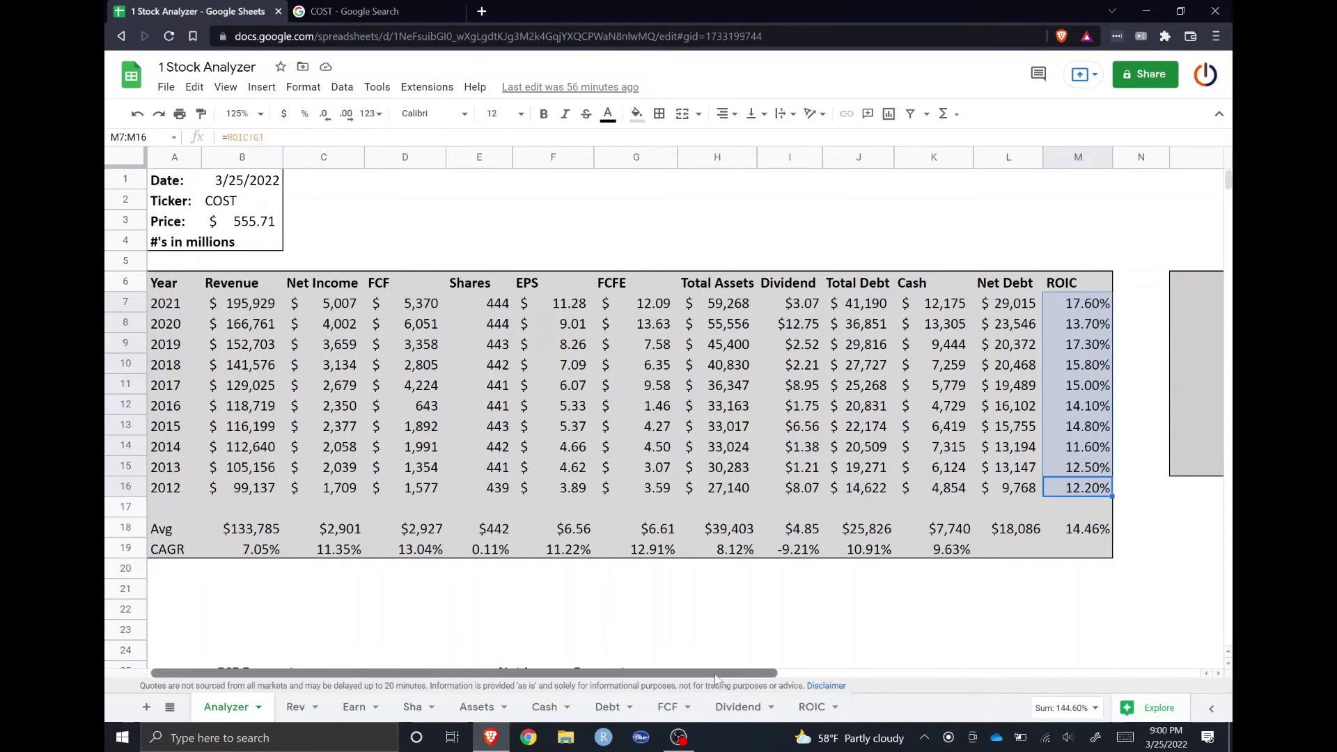
left_click_drag(709, 680, 951, 679)
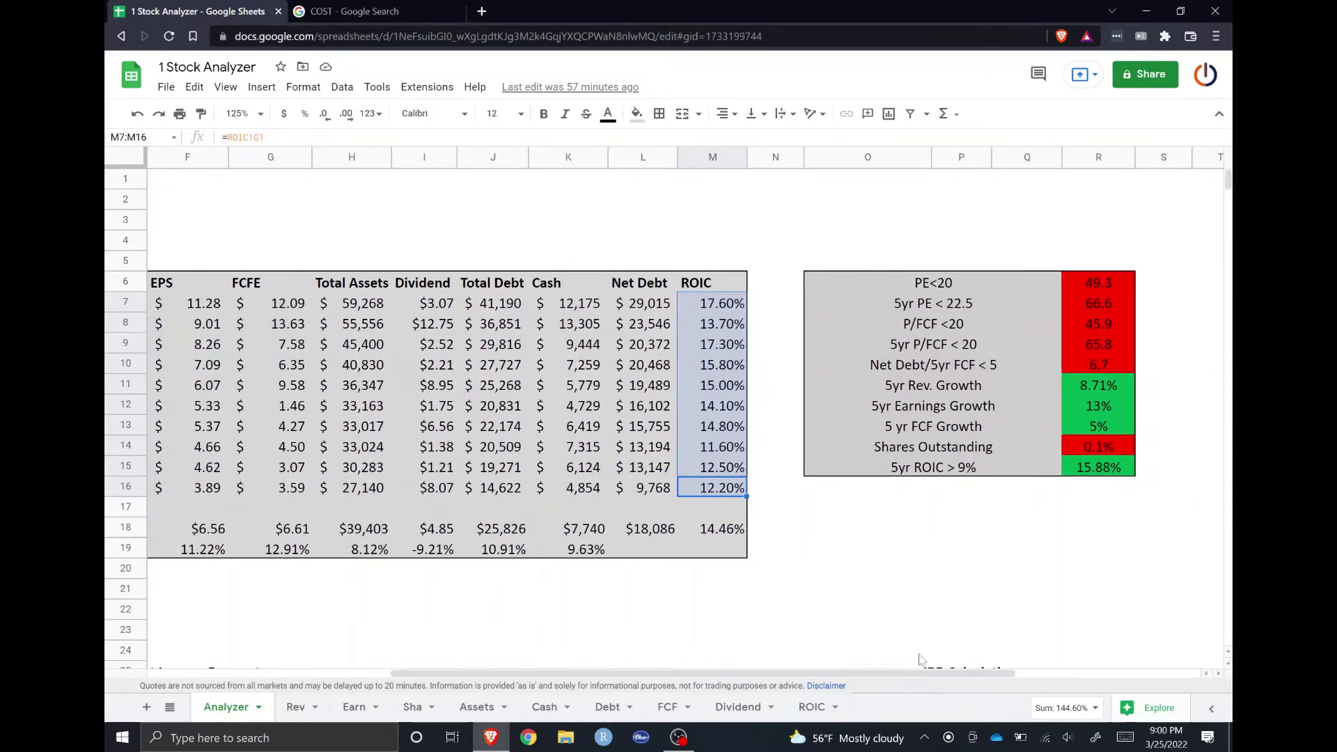
left_click(838, 532)
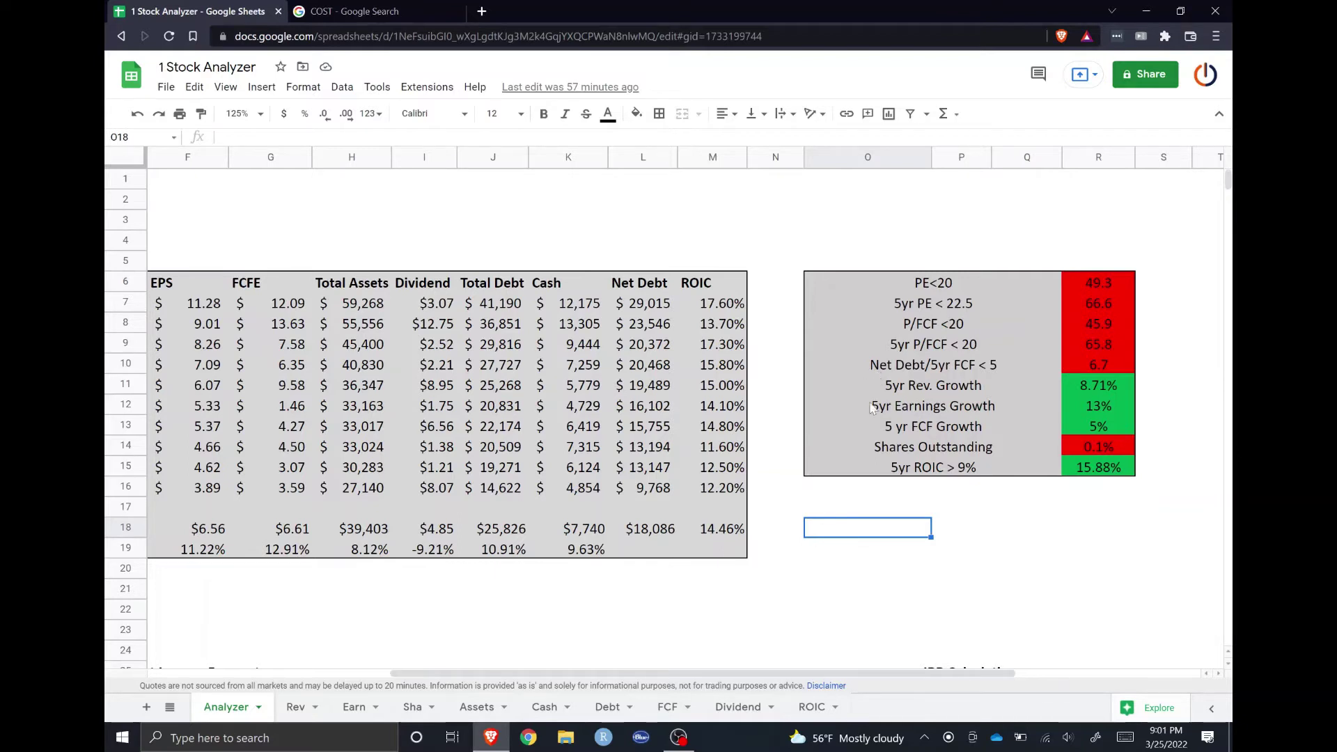
left_click_drag(990, 283, 1092, 346)
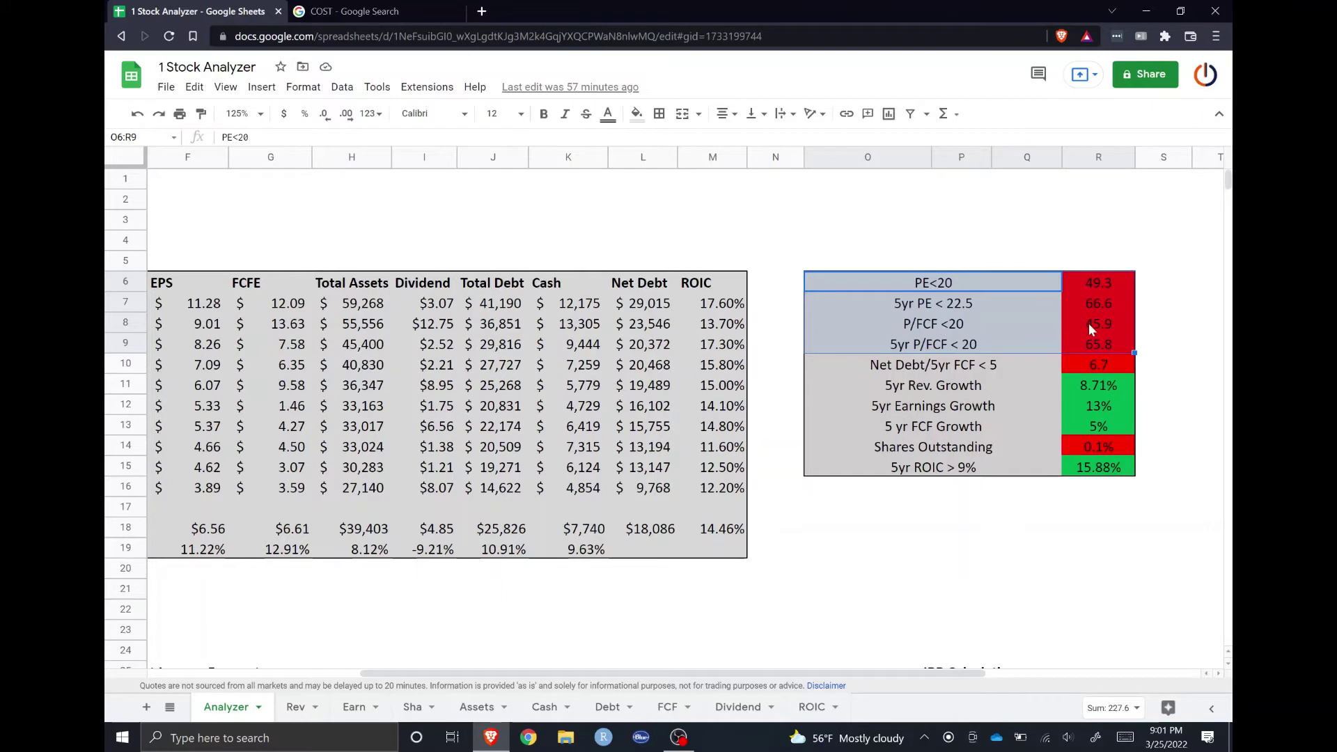
left_click(1023, 309)
left_click(1023, 346)
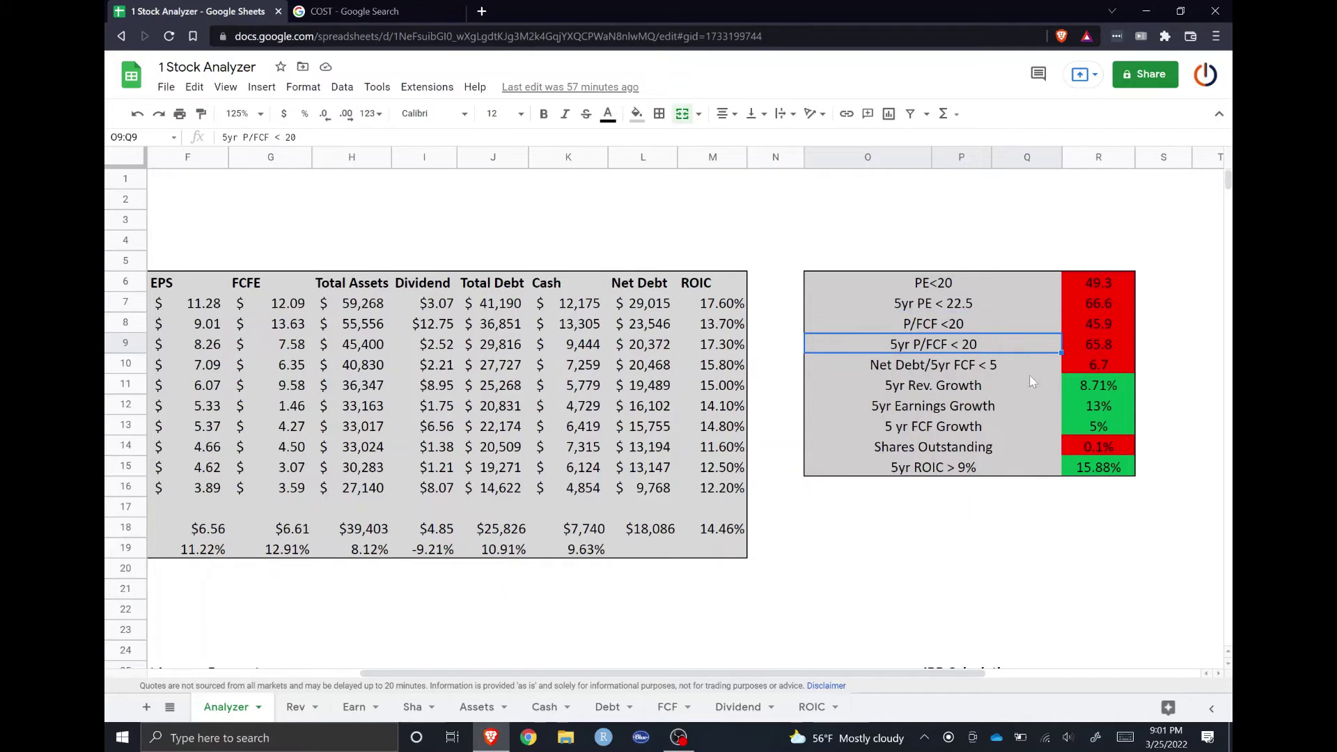
- Inspect the Net Debt/5yr FCF criterion, its formula and the 2021 net debt figure it uses
left_click(1026, 366)
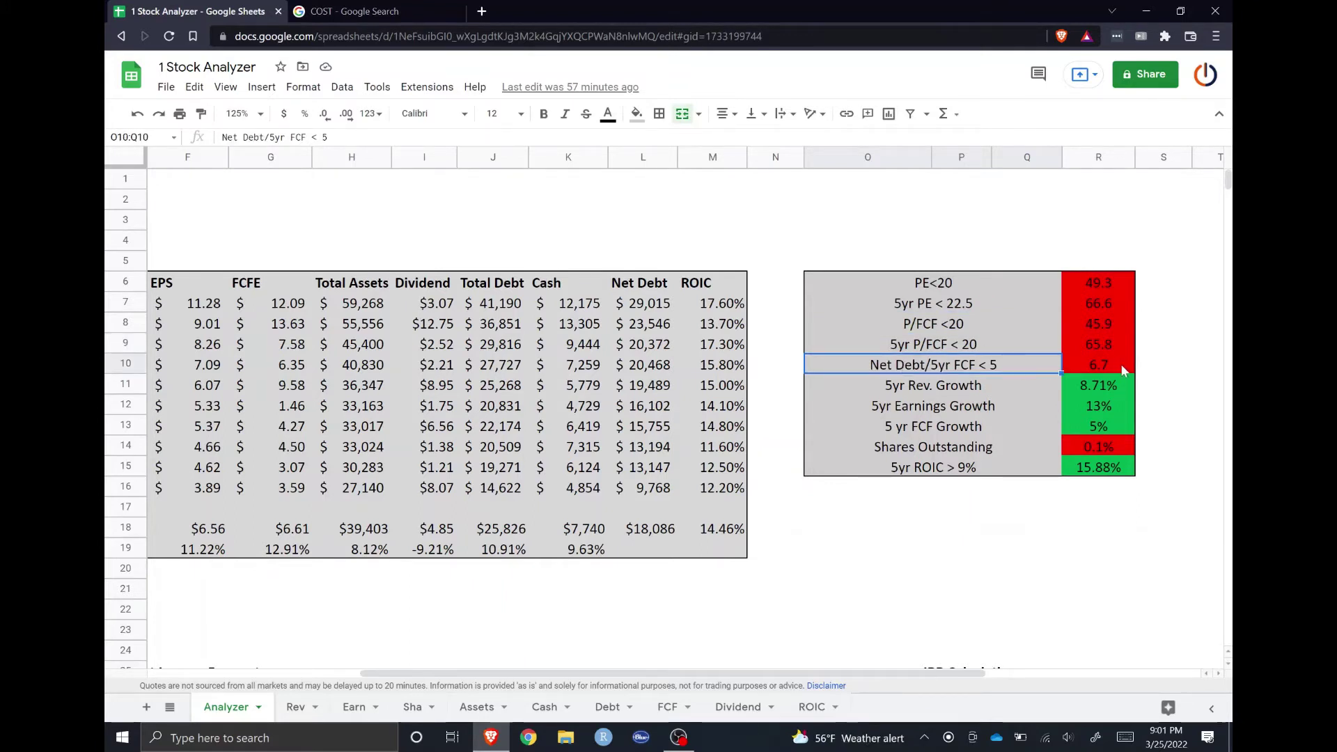
left_click(1081, 369)
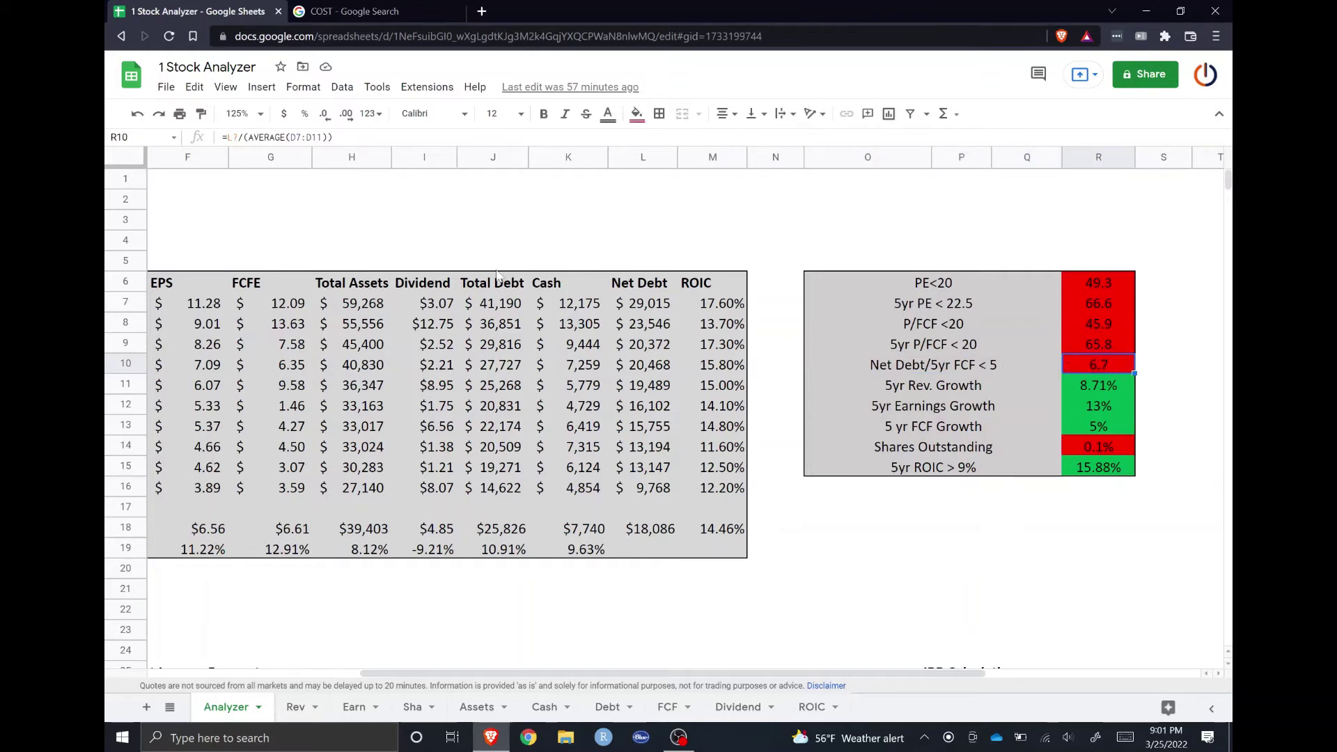
left_click(661, 309)
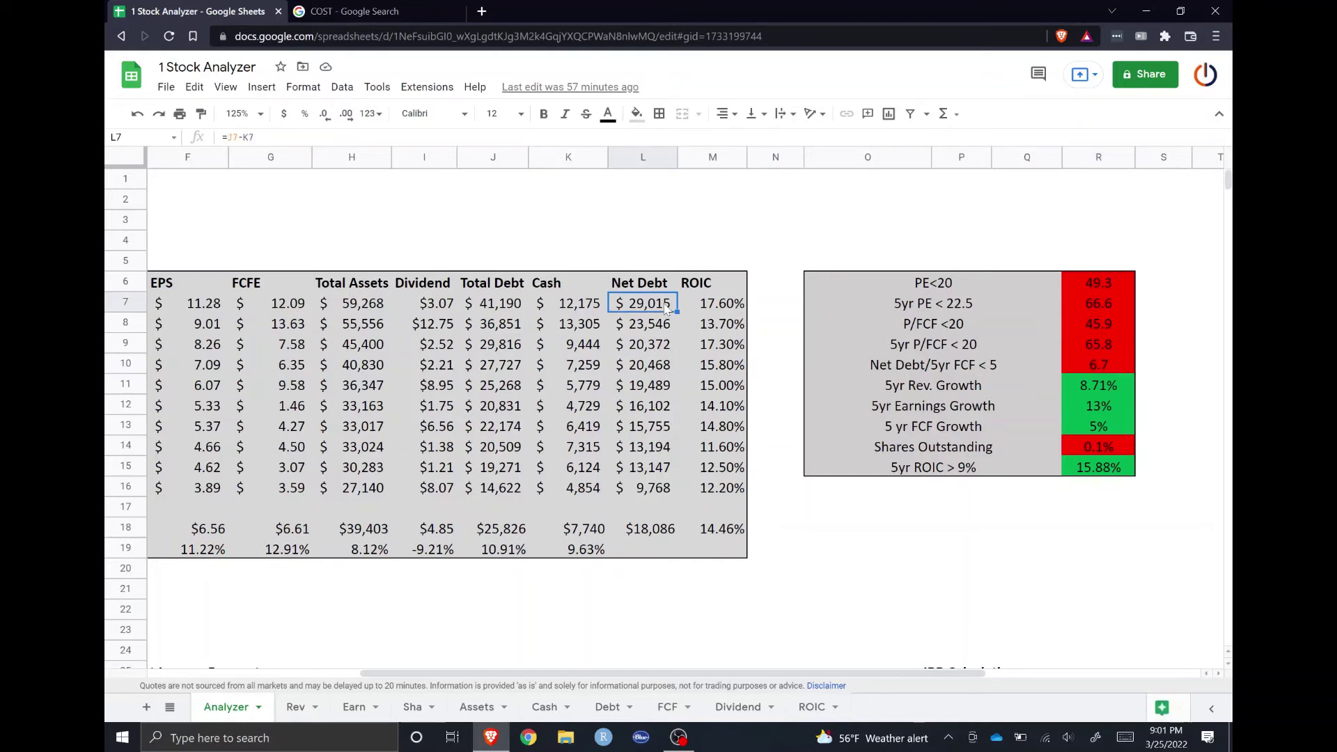
left_click(962, 371)
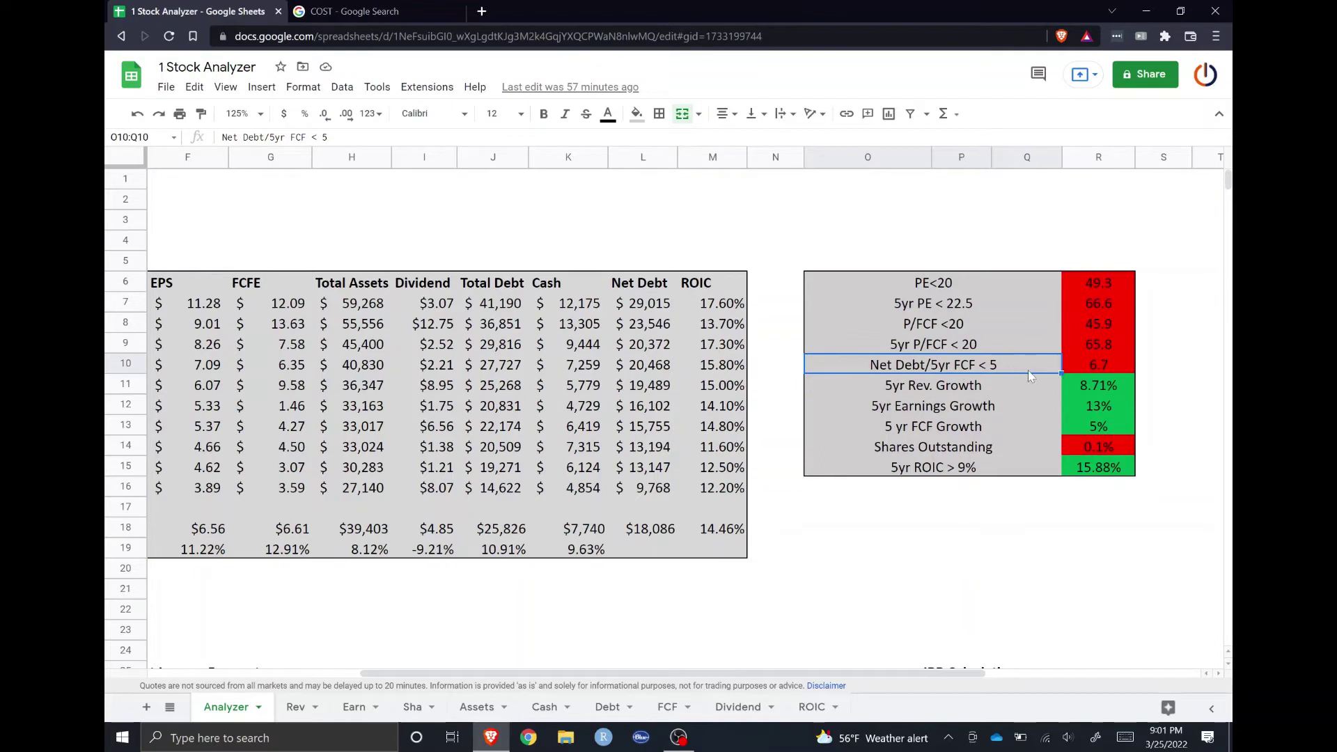
- Review the scorecard's Net Debt/5yr FCF result, the five-year growth criteria, Shares Outstanding and the 5yr ROIC formula
left_click(1114, 364)
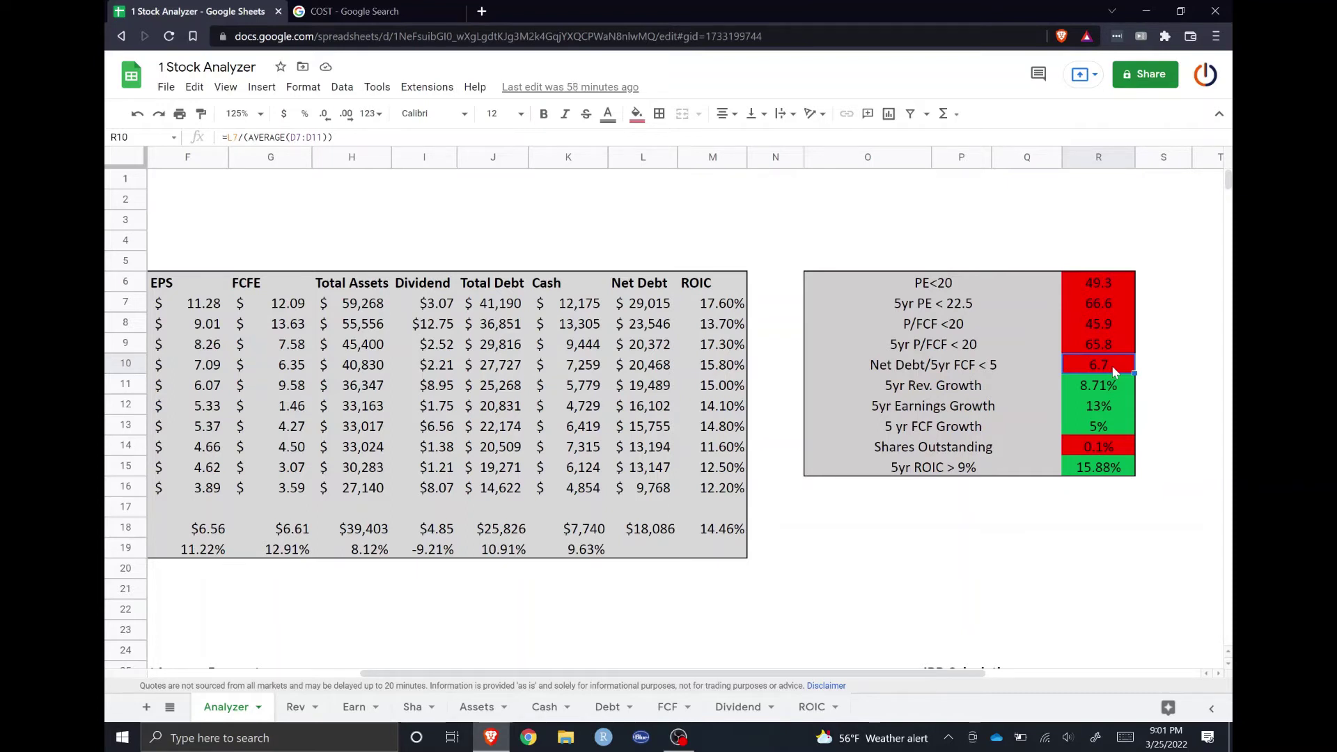
left_click(970, 392)
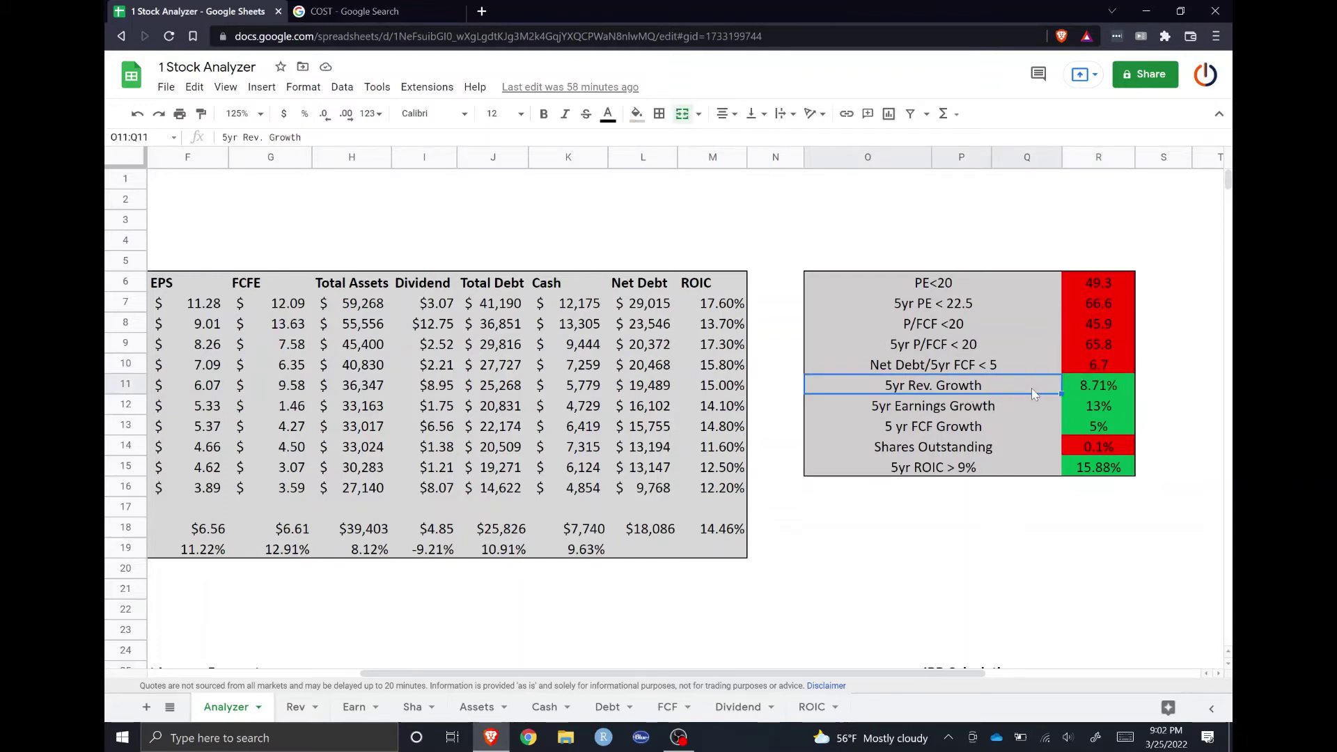
left_click(1103, 386)
left_click(1021, 411)
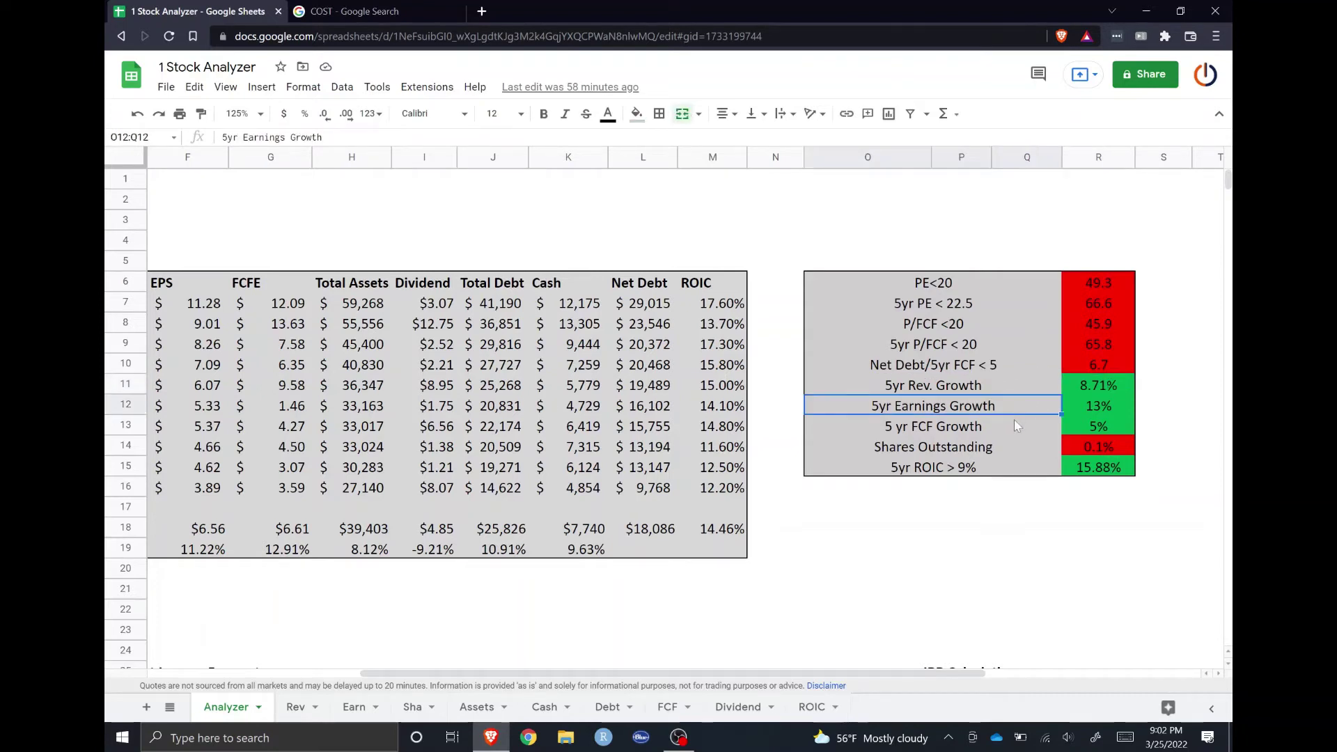
left_click(1008, 428)
left_click(1008, 451)
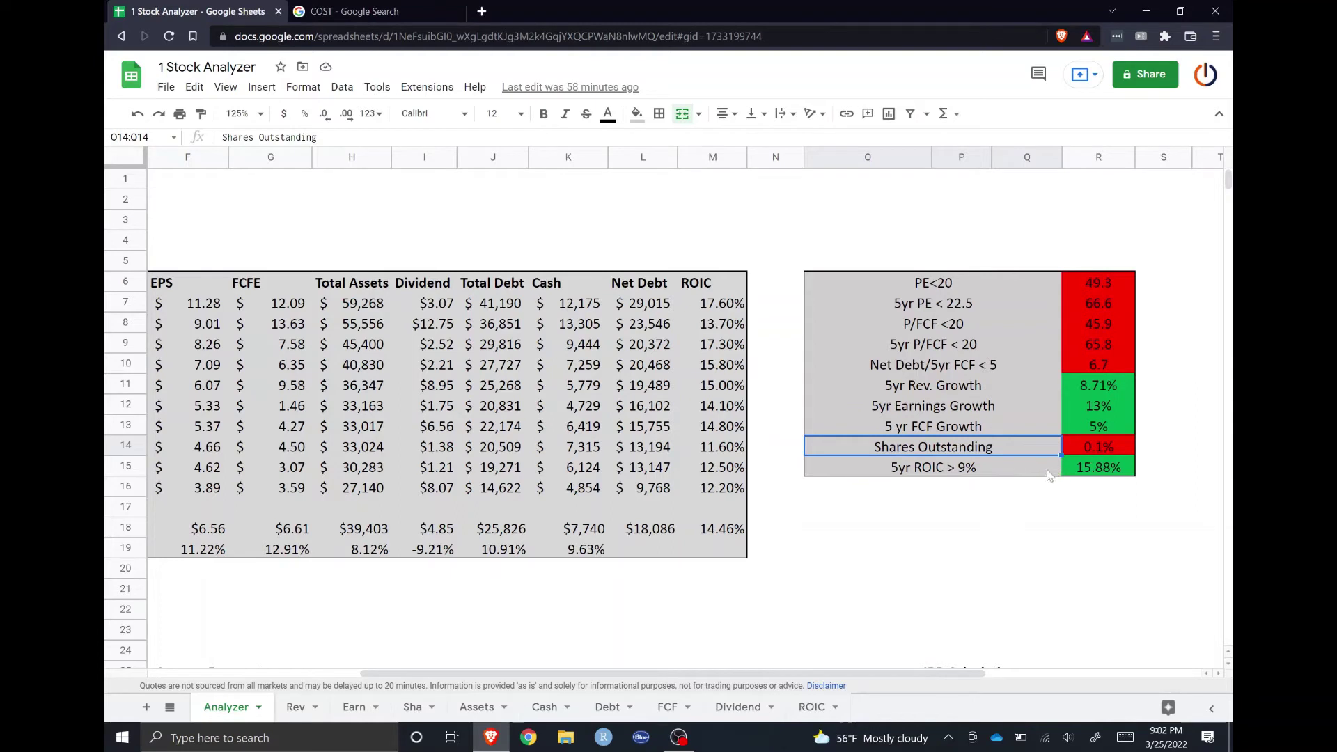
left_click(1102, 471)
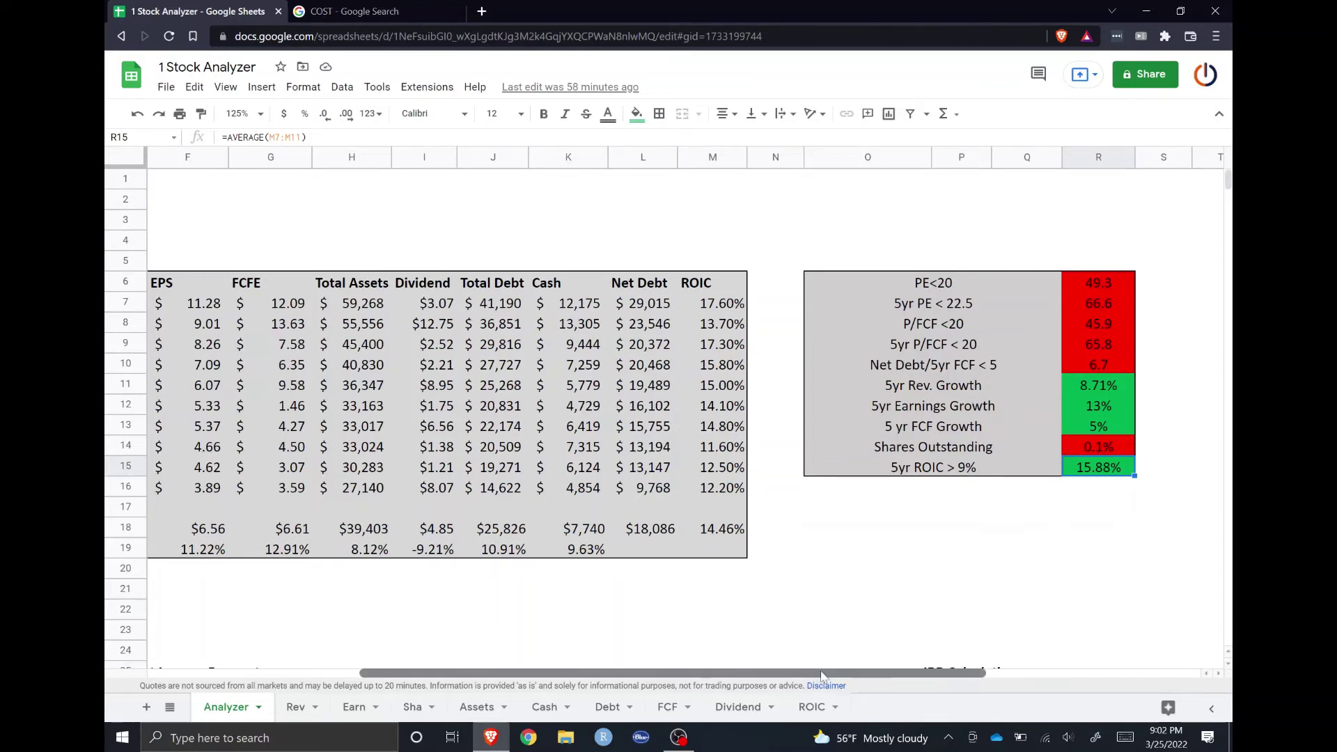
- Set the P/FCF multiple in the FCF Forecast and the PE multiple in the Net Income Forecast to 20
left_click_drag(816, 677, 603, 676)
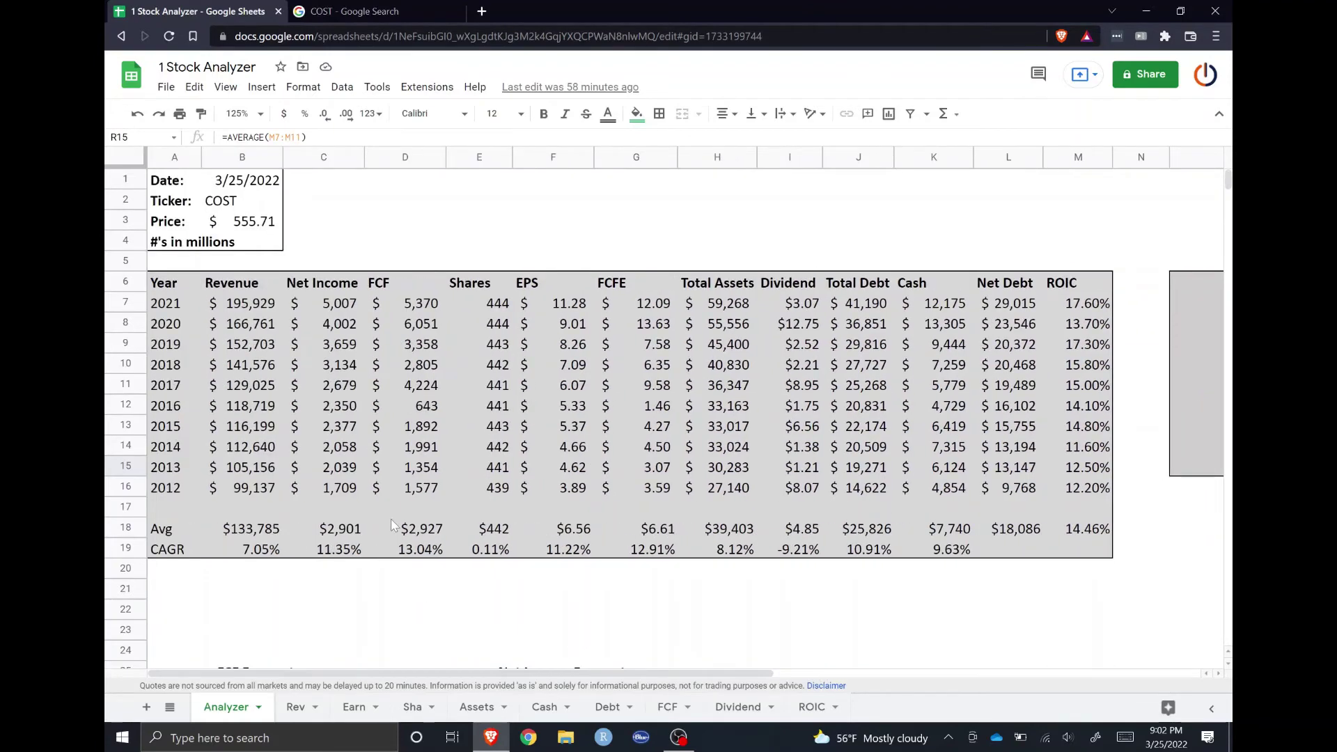
scroll(391, 520, "down", 7)
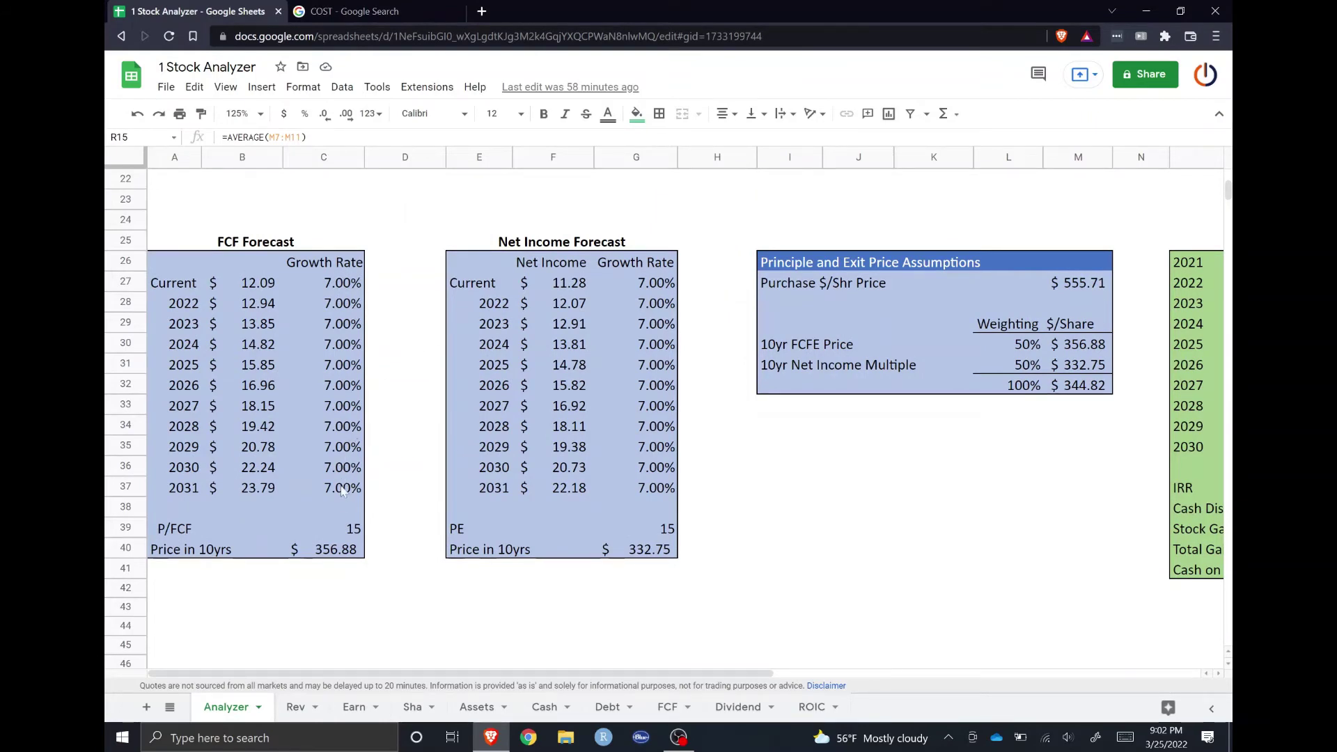
left_click(358, 529)
type("20")
left_click(645, 530)
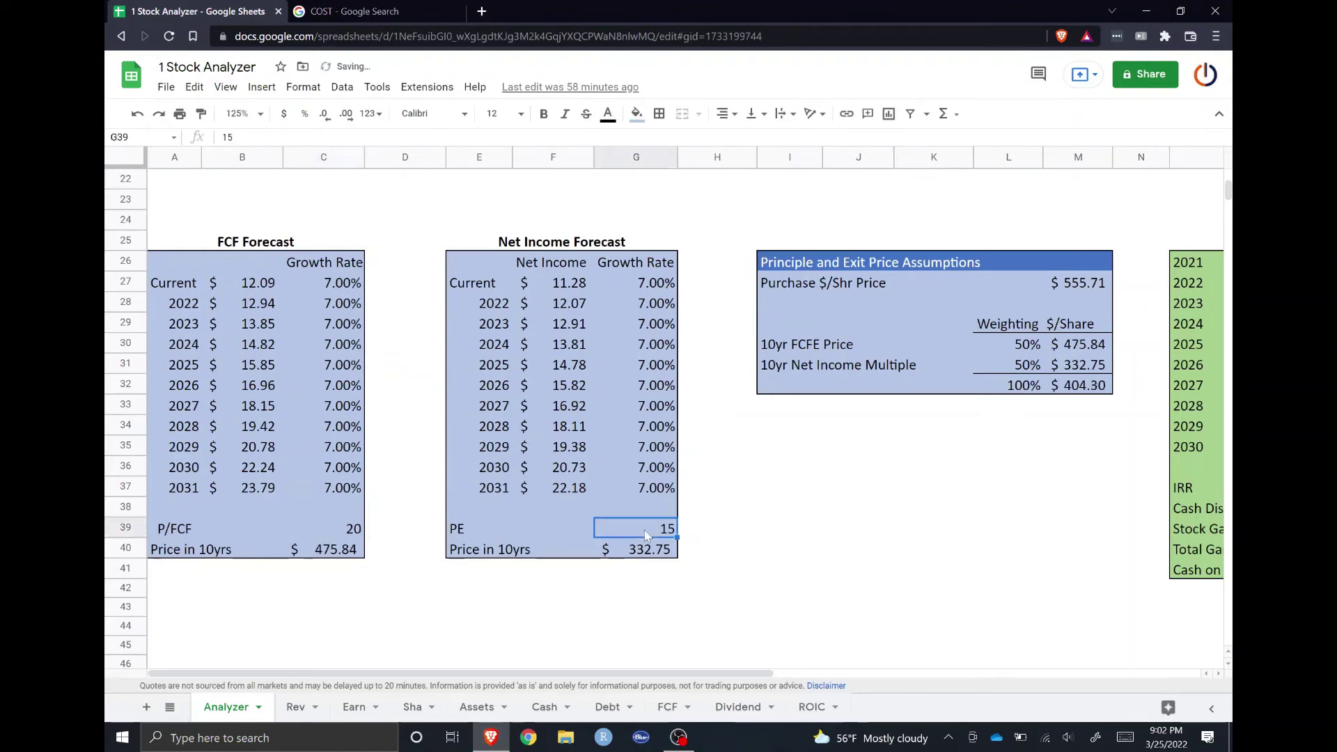
type("20")
key("Return")
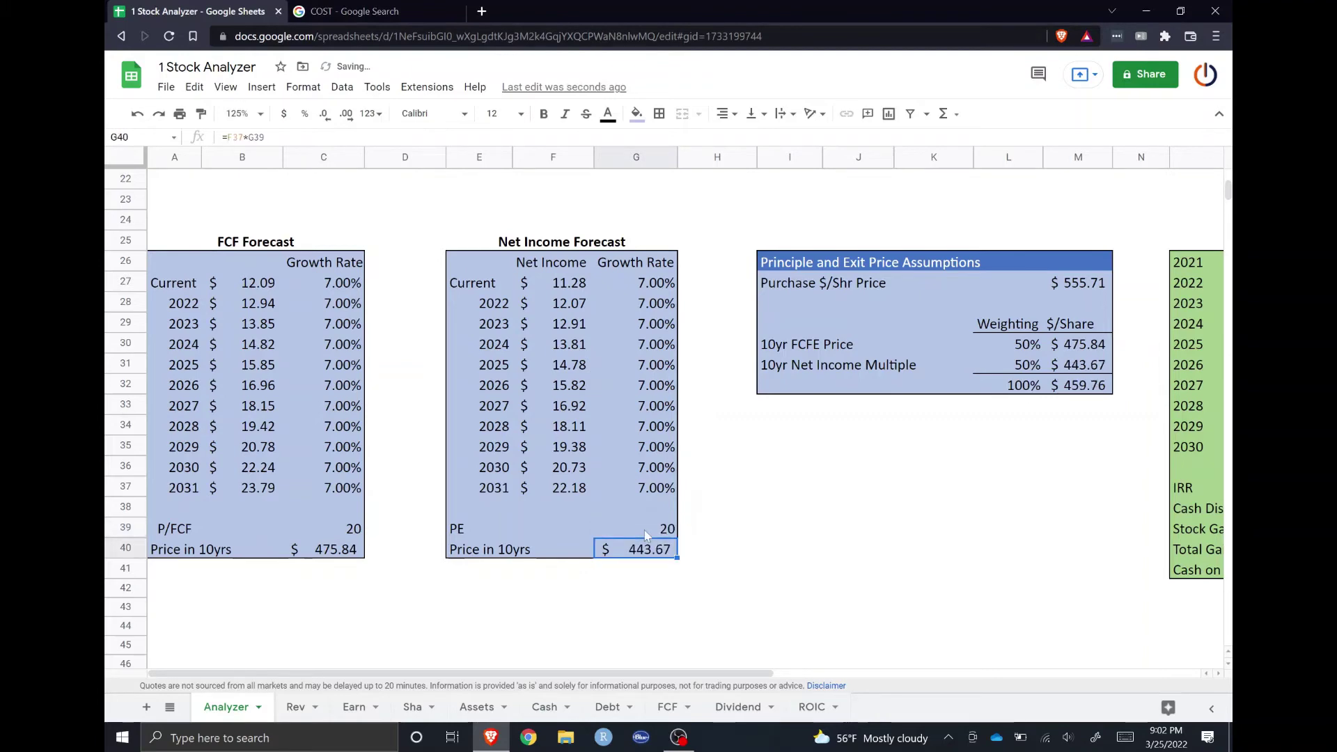
- Compare the FCF Forecast's yearly growth rates with the ten-year CAGR of net income and FCF
left_click(388, 514)
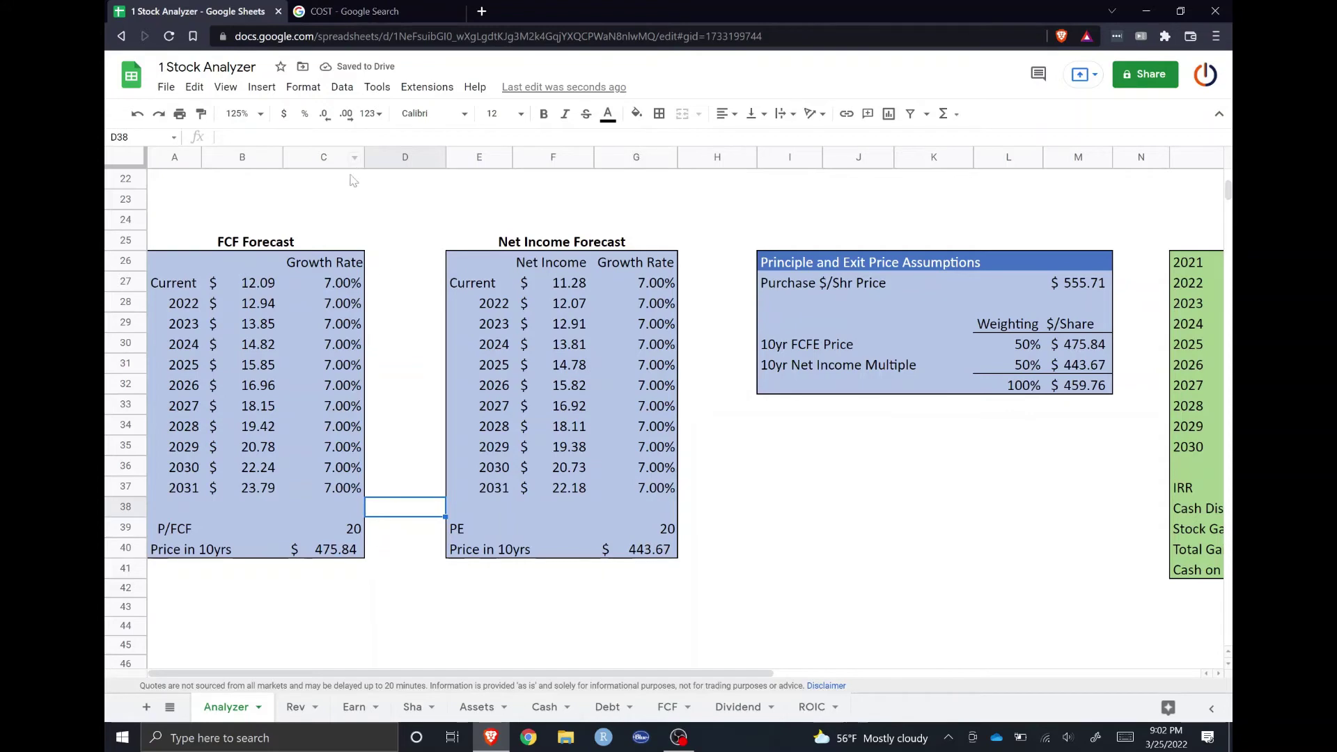
left_click(344, 286)
left_click_drag(343, 286, 335, 487)
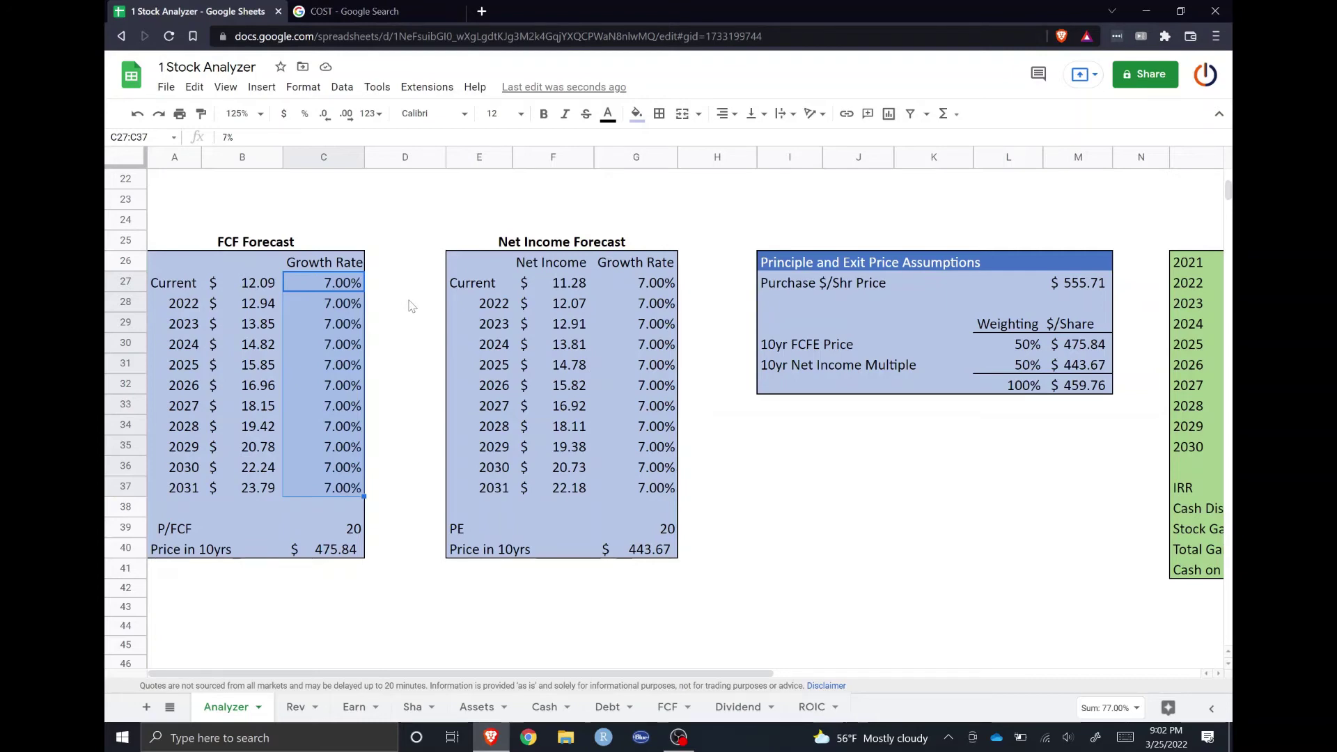
scroll(404, 306, "up", 7)
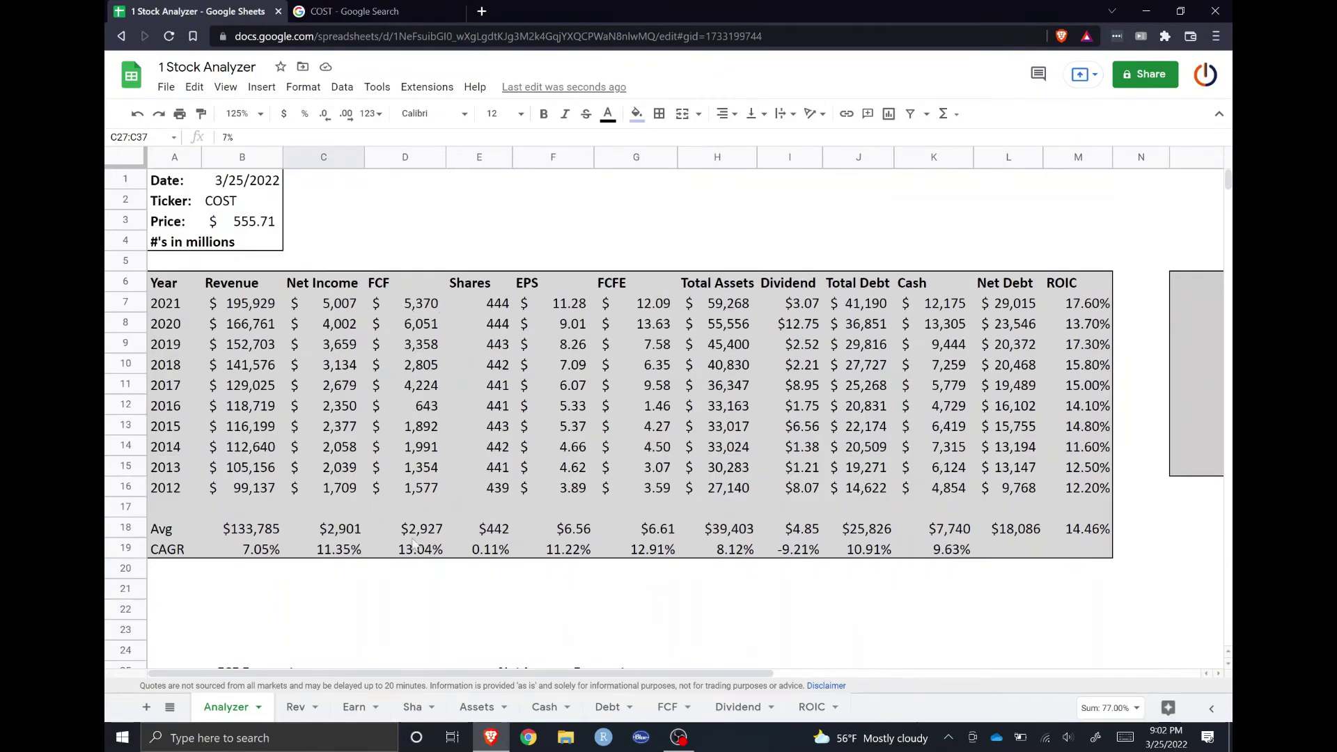
left_click(340, 551)
left_click_drag(373, 555, 379, 557)
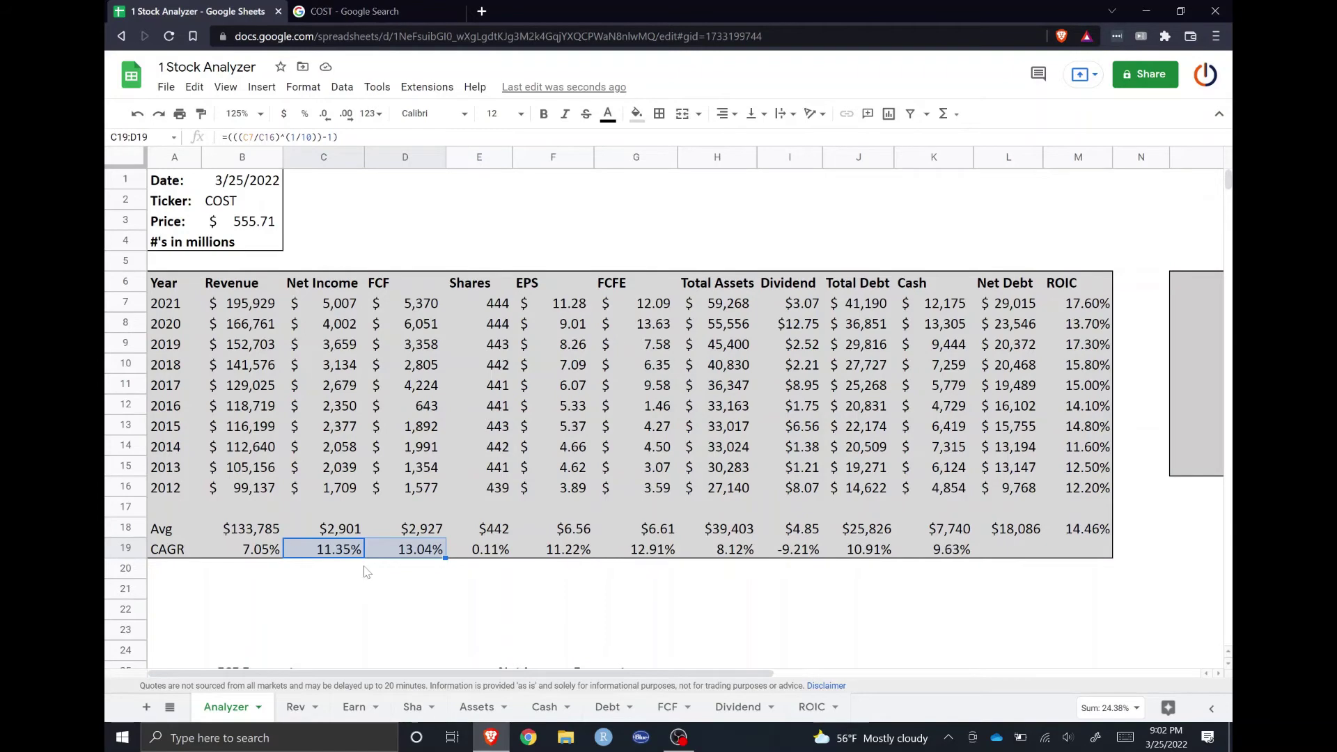
scroll(367, 572, "down", 5)
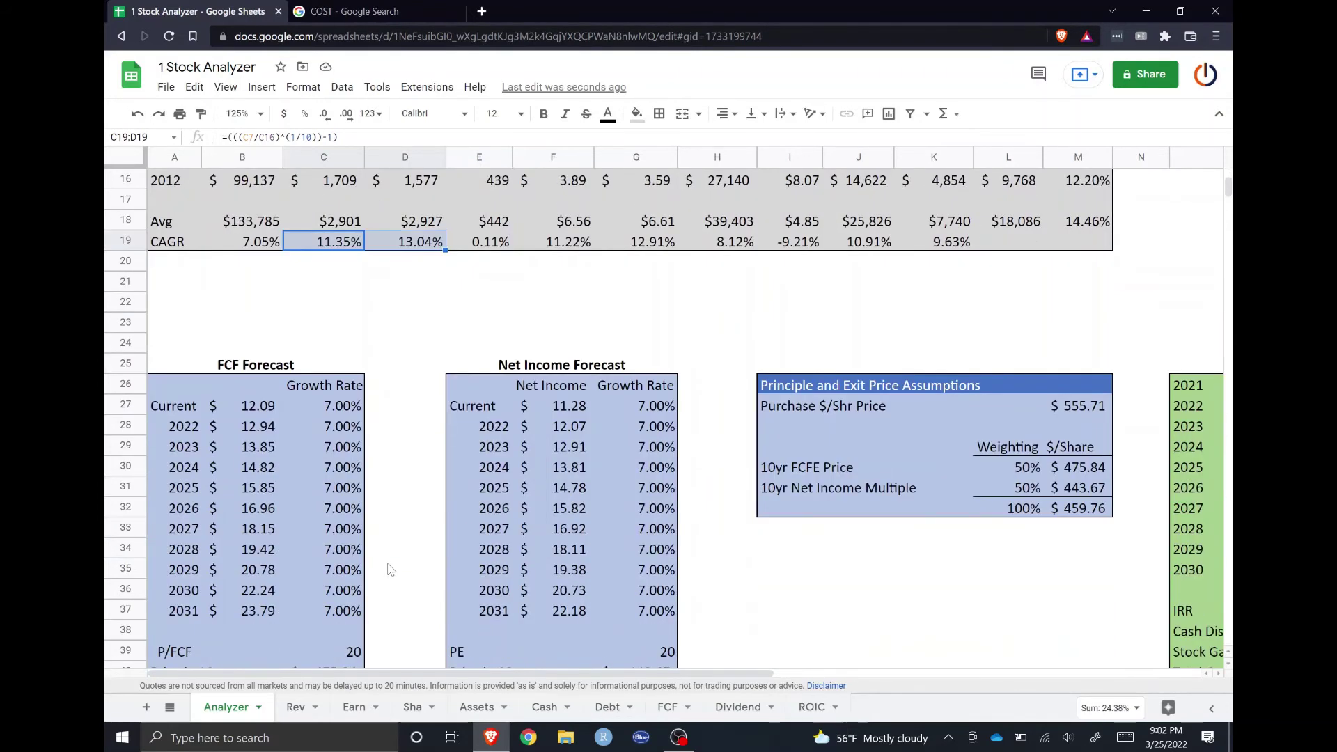
scroll(390, 569, "down", 1)
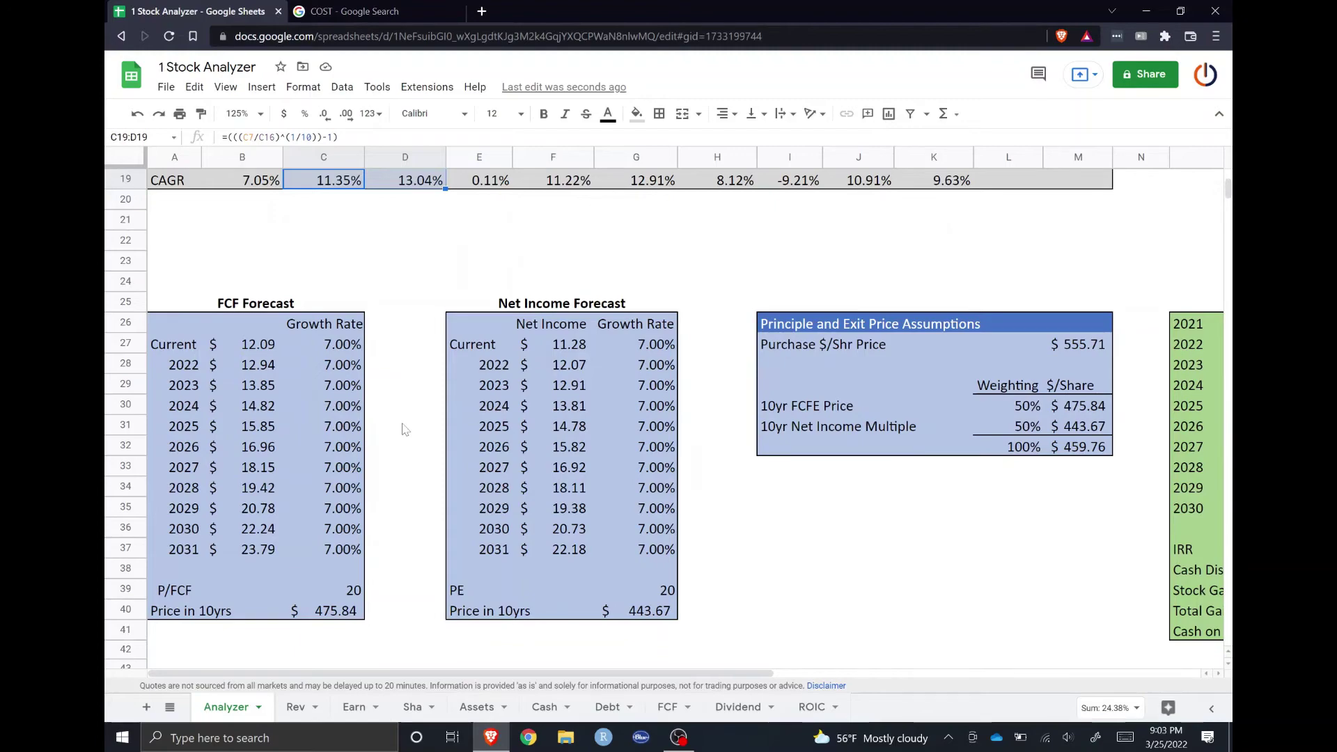
scroll(404, 430, "up", 6)
scroll(404, 430, "down", 5)
scroll(404, 430, "up", 3)
scroll(405, 429, "down", 5)
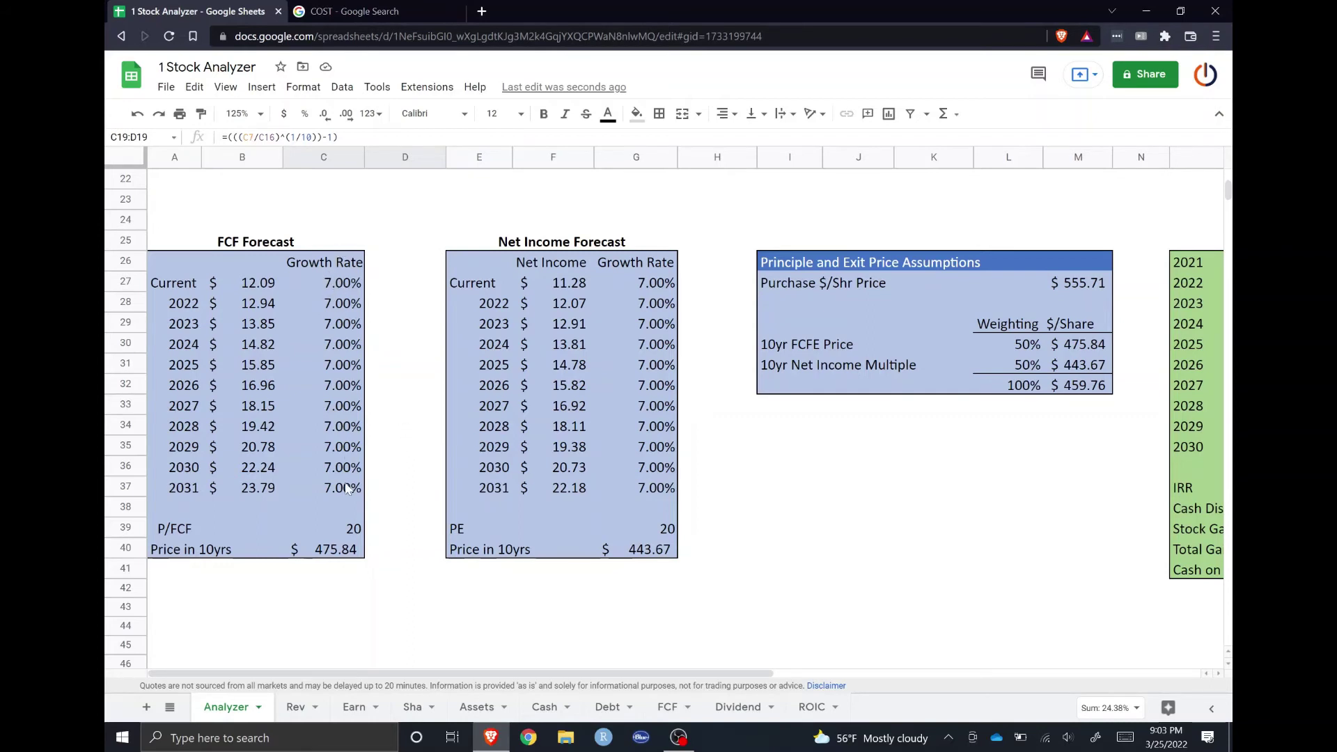
- Inspect the P/FCF multiple and the ten-year price formulas of the FCF and Net Income forecasts
left_click(327, 537)
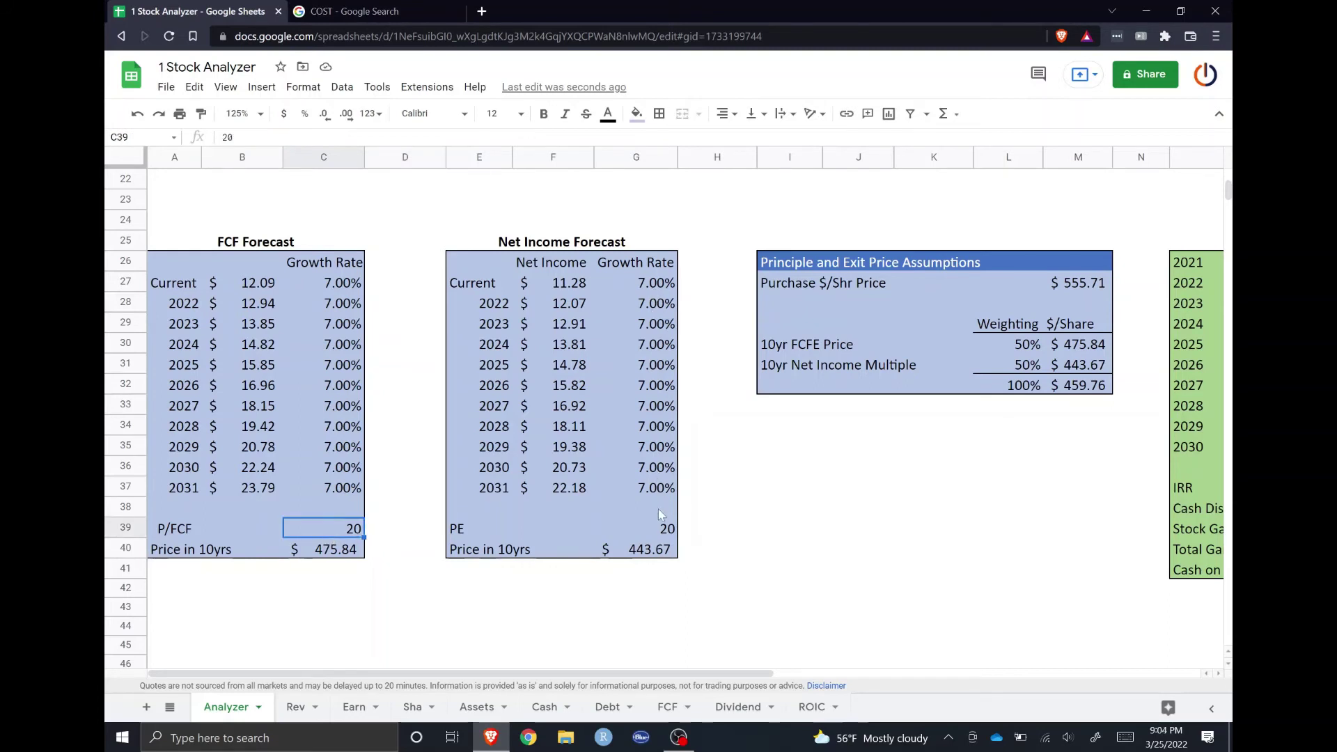
left_click(336, 551)
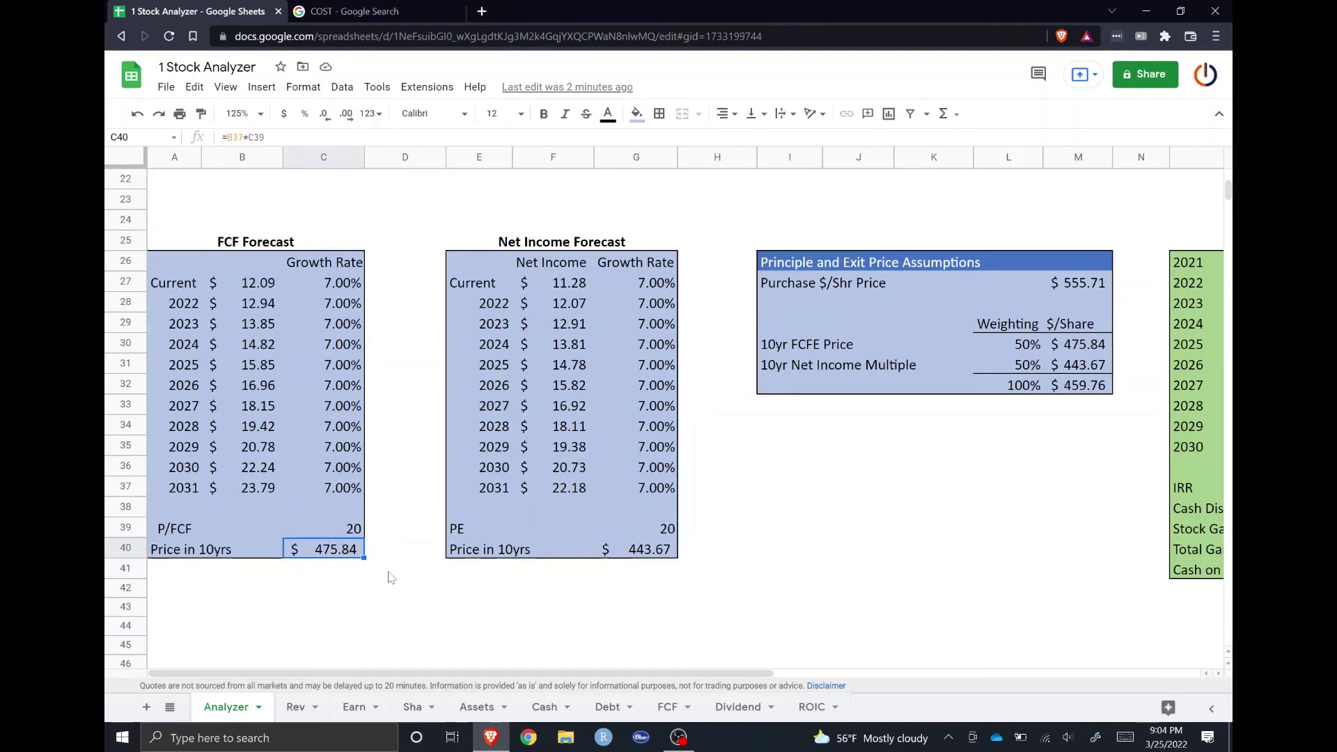
left_click(661, 555)
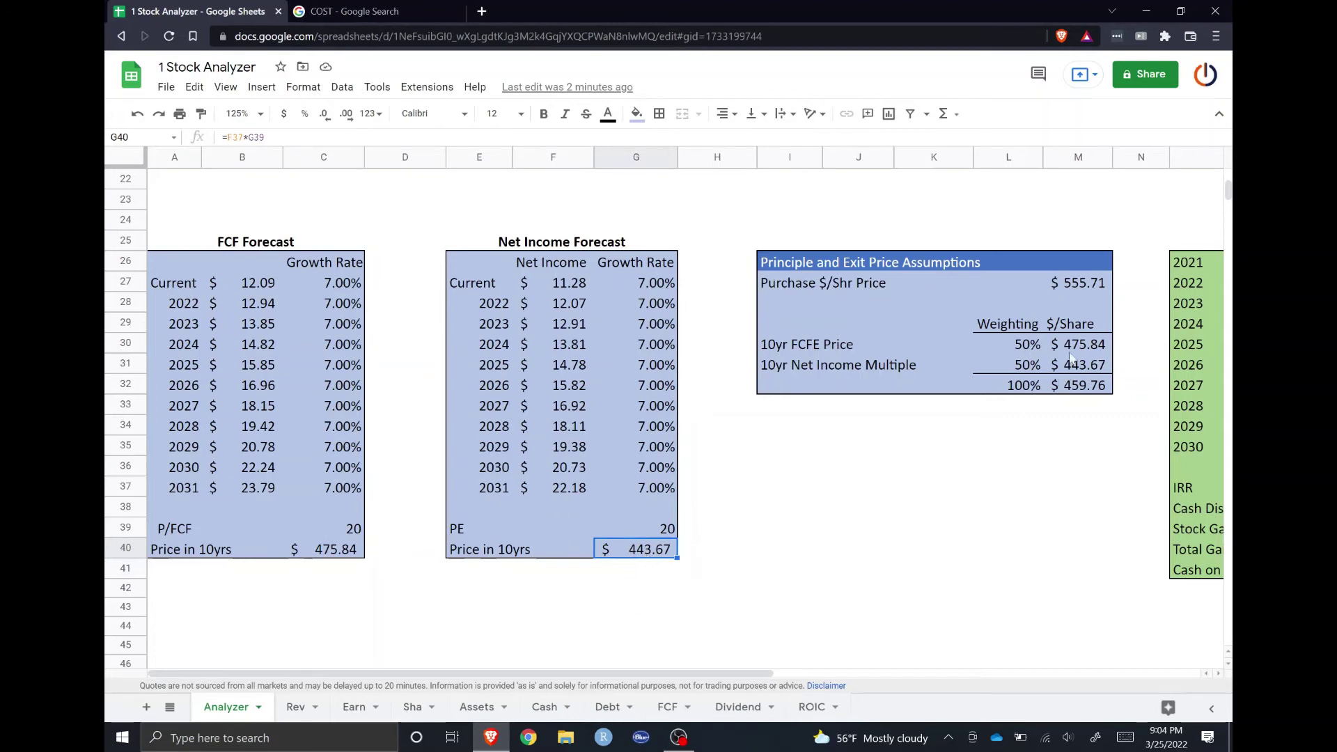
- Compare the purchase price per share with the two ten-year prices and their weighted exit price in the assumptions table
left_click(1078, 287)
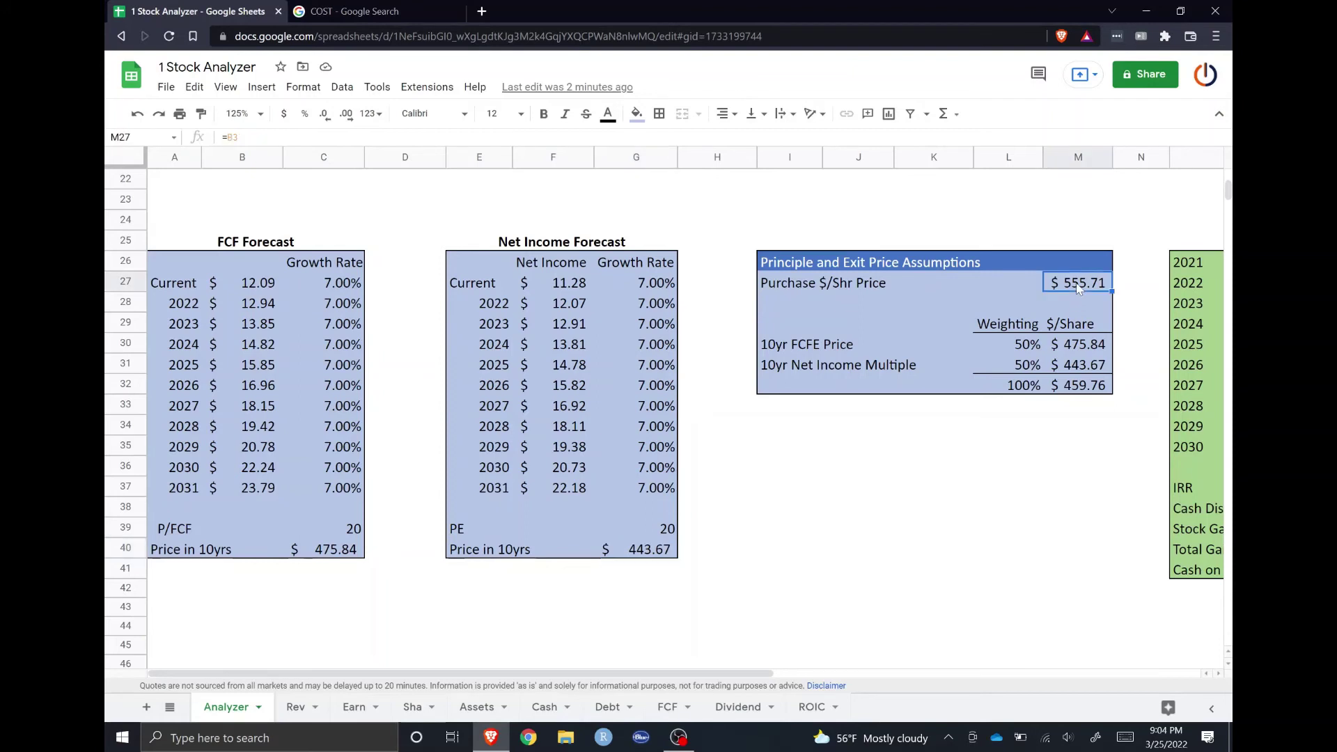
left_click_drag(1078, 346, 1079, 369)
left_click(1084, 389)
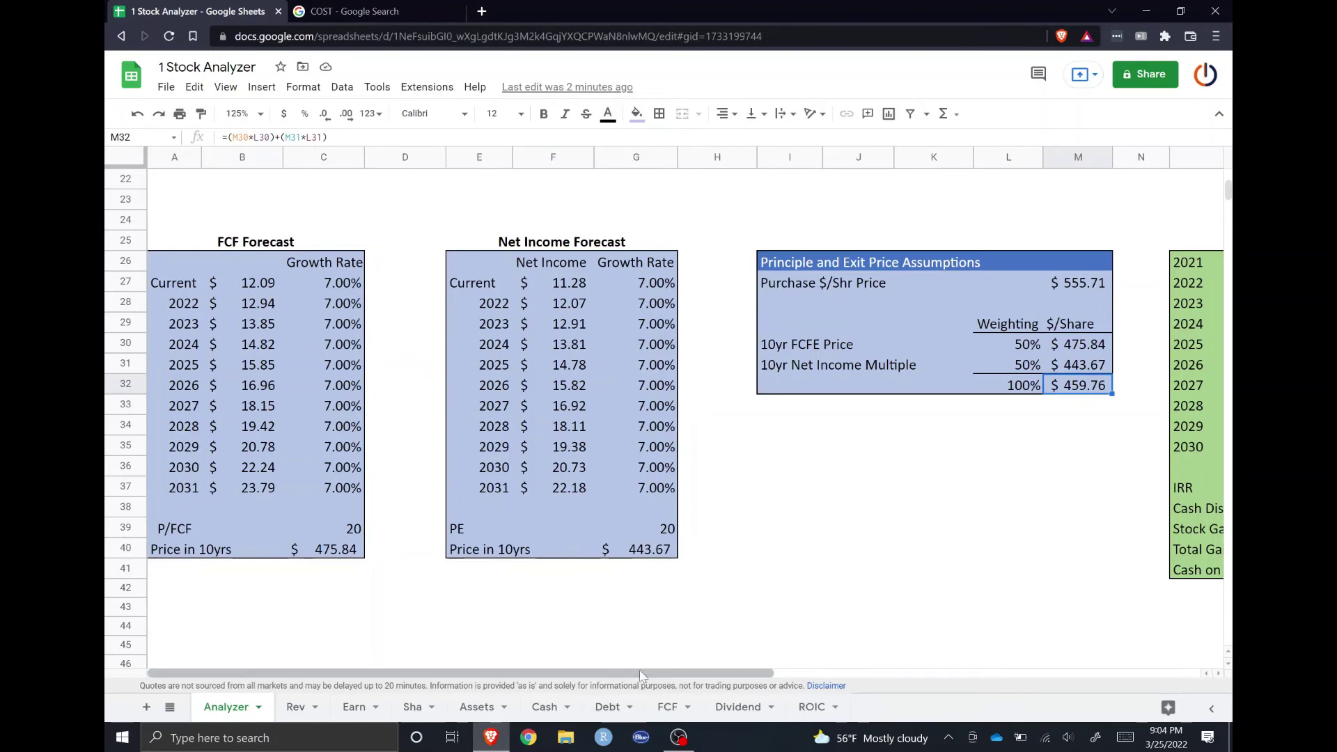
left_click(1073, 284)
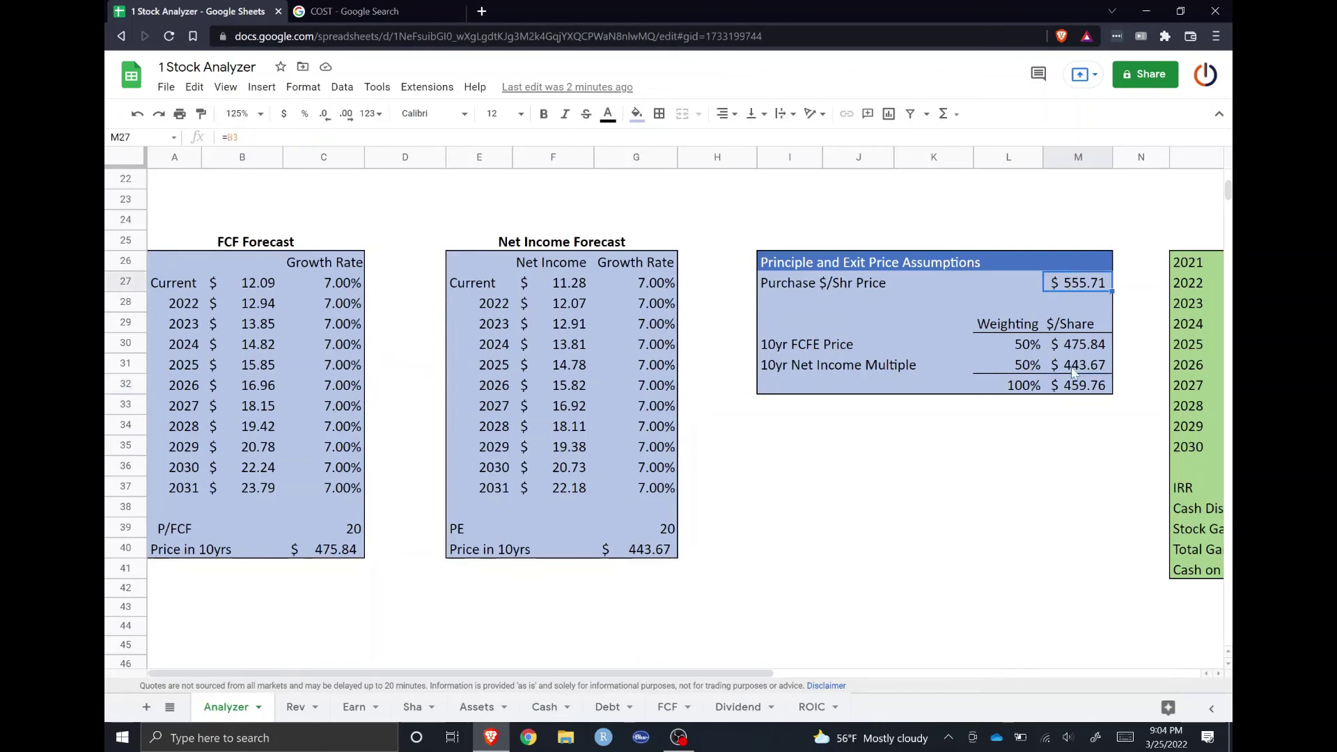
left_click(1073, 390)
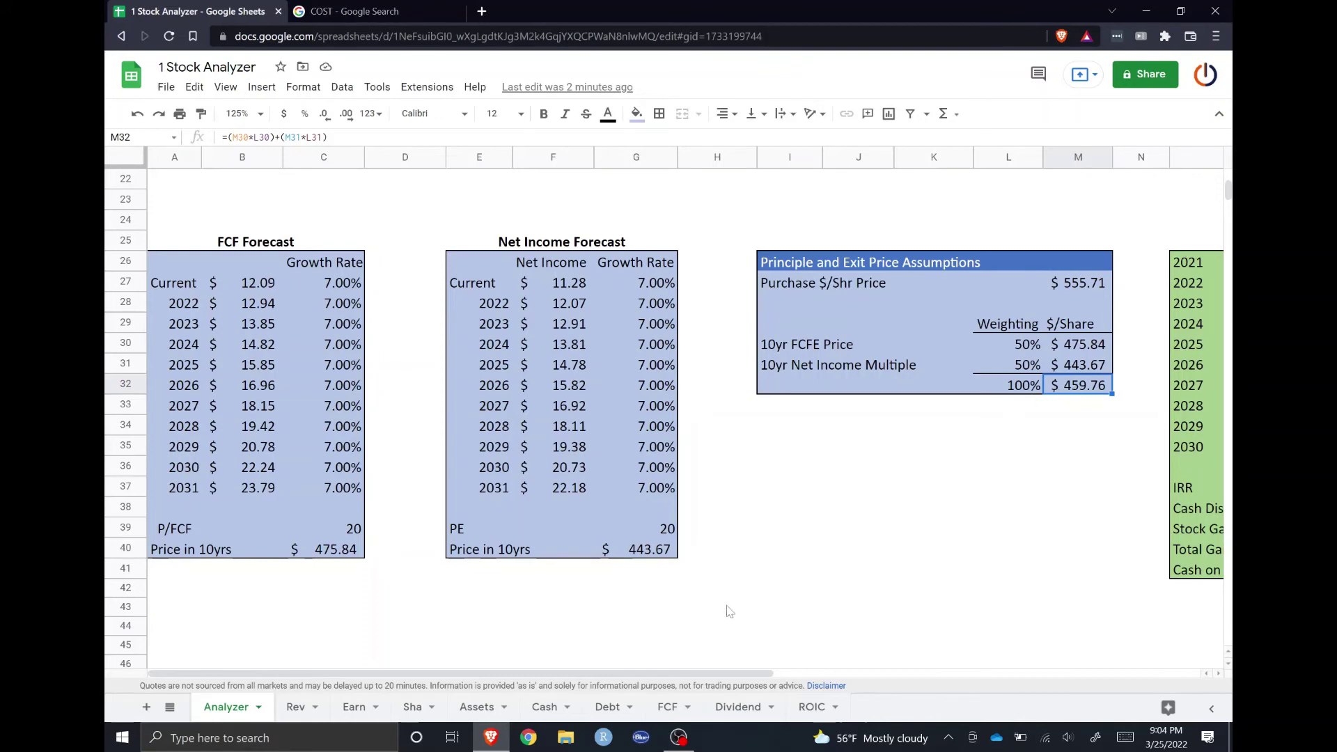
- Examine the IRR Calculation's purchase outflow, 2030 exit price, yearly cash flows and IRR formula against the forecast assumptions
left_click_drag(687, 678, 931, 678)
left_click(1023, 264)
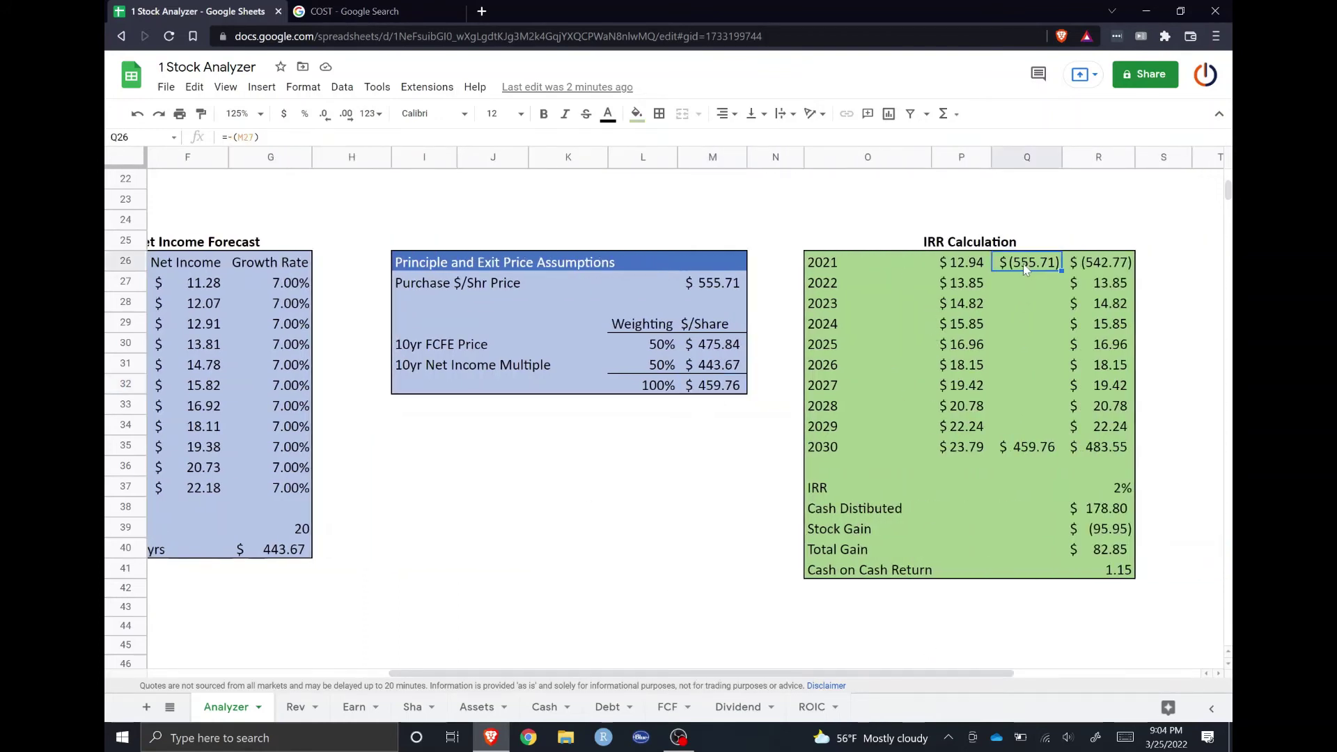
left_click(1017, 451)
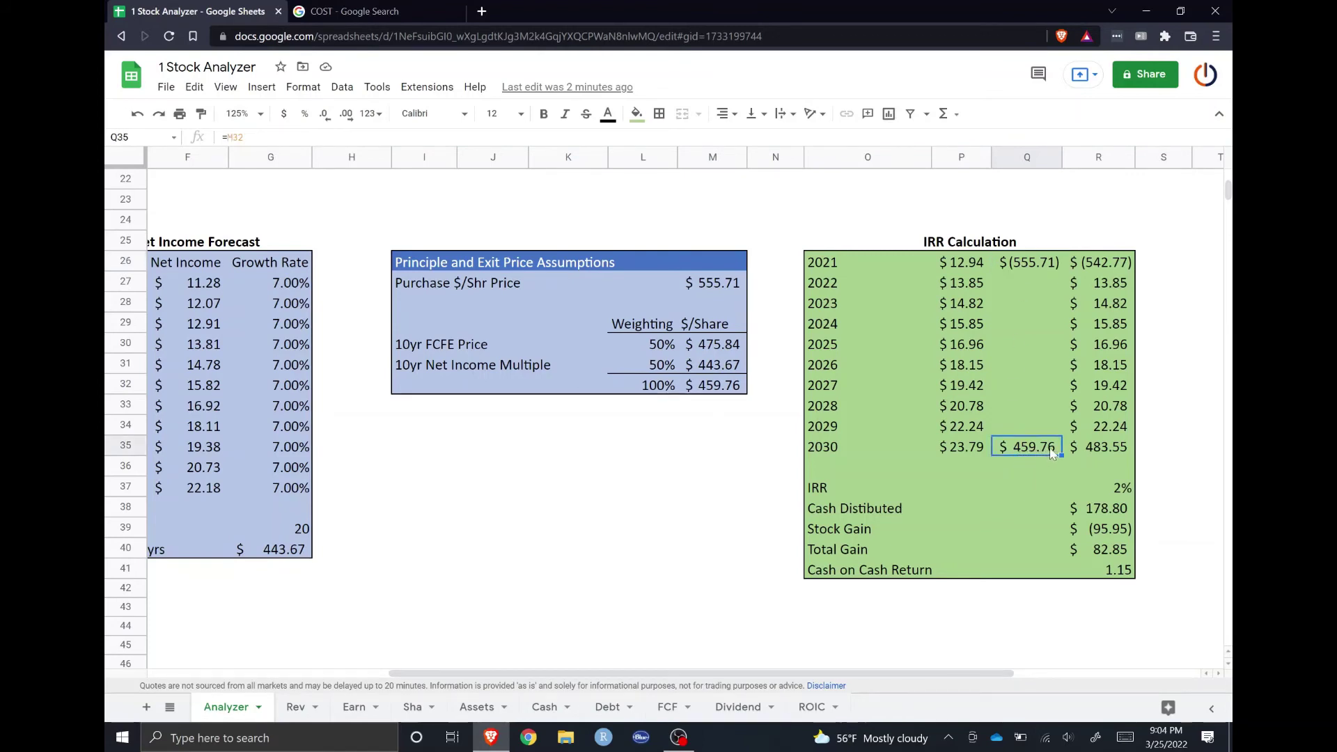
left_click_drag(959, 265, 962, 449)
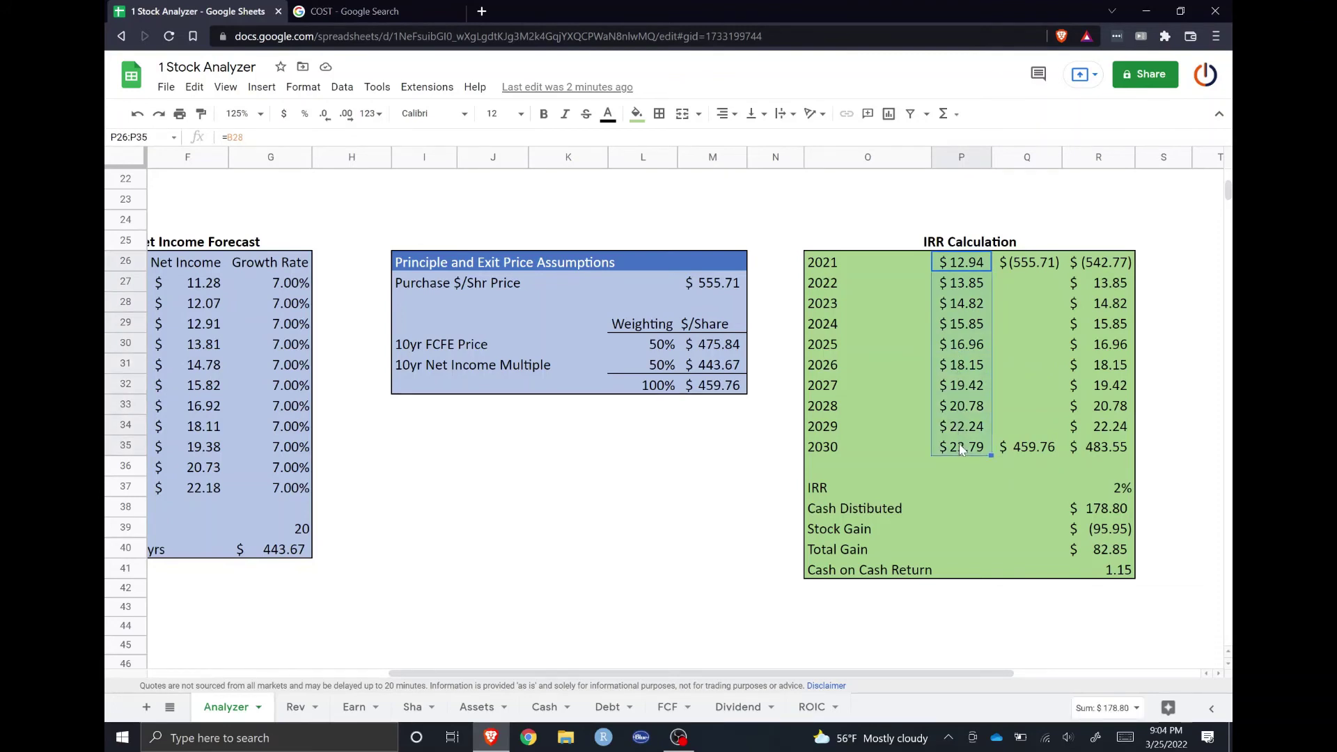
left_click(1102, 487)
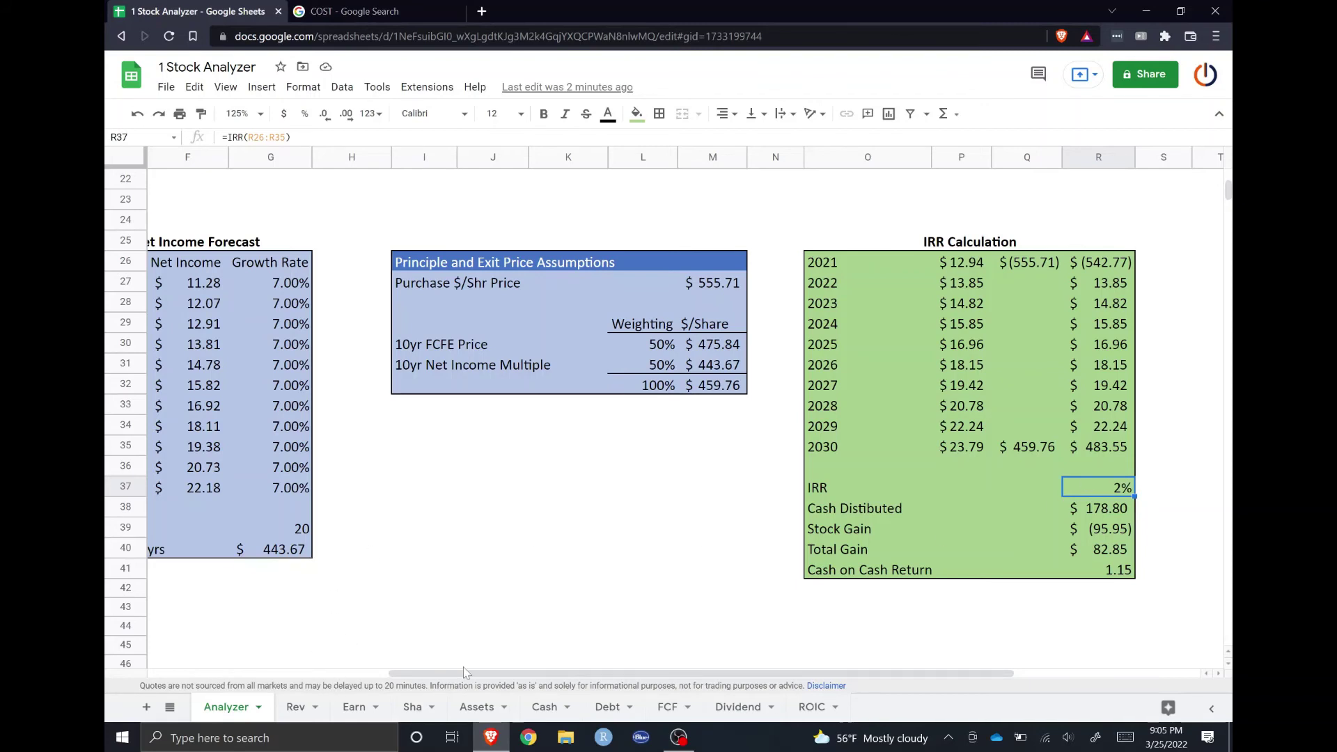
left_click_drag(465, 676, 245, 674)
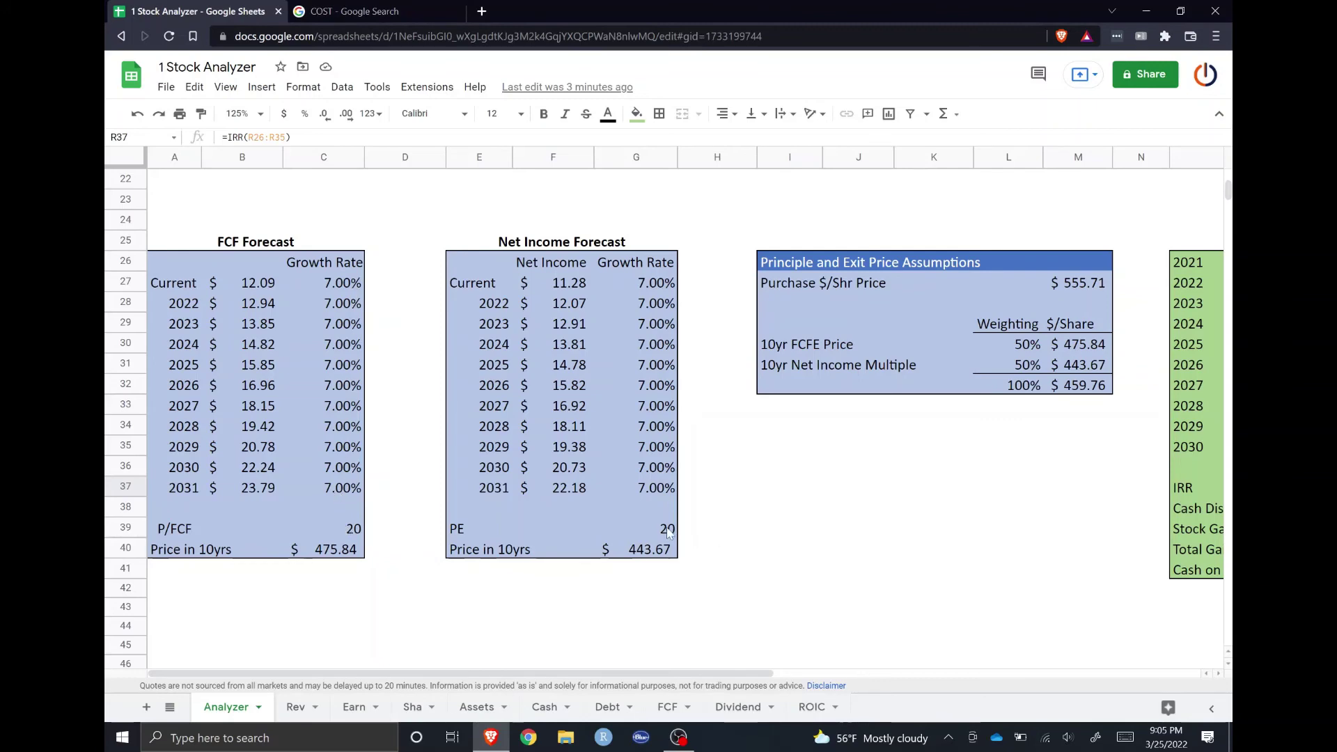
left_click_drag(589, 673, 872, 673)
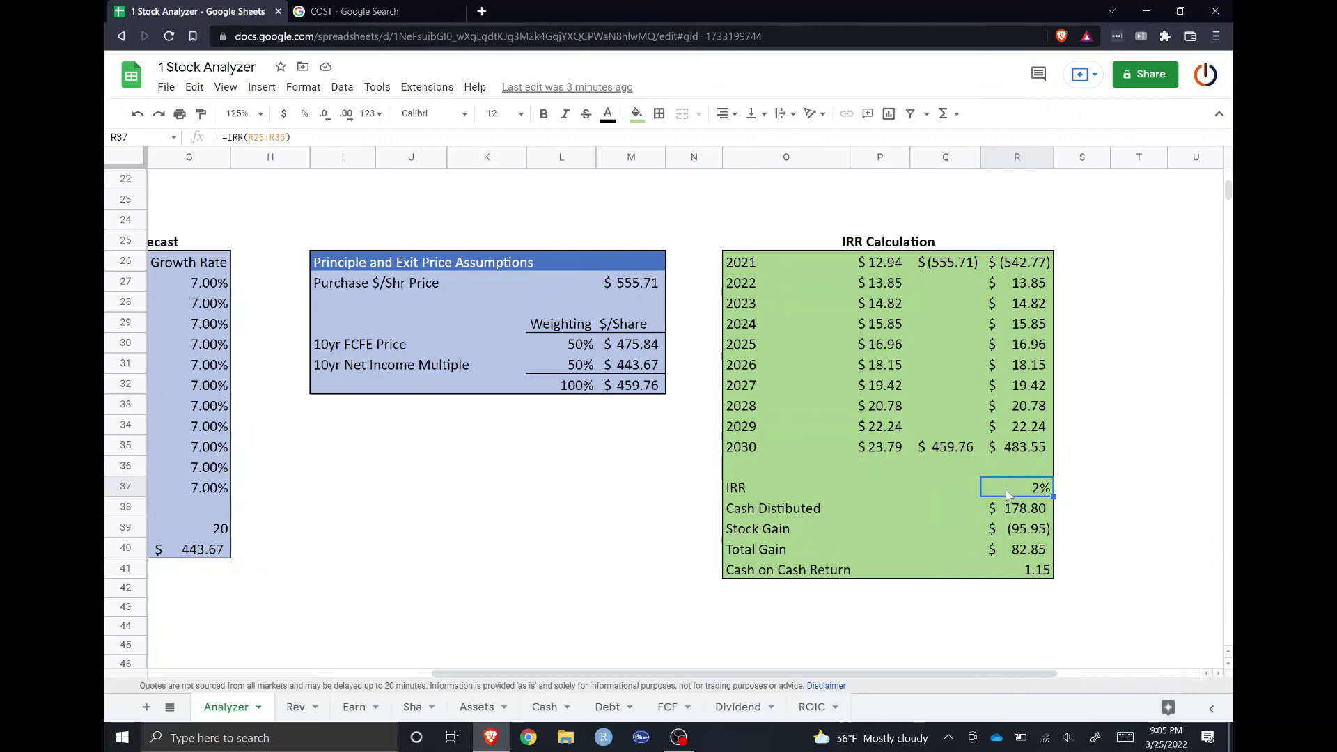